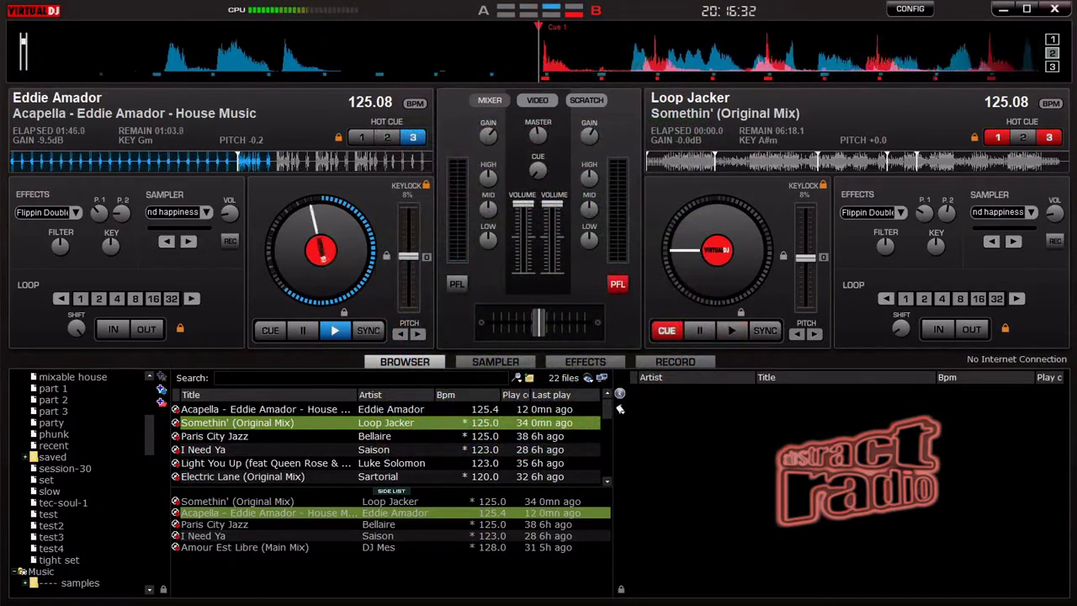
Start Somethin' (Original Mix) on deck B so it plays together with the acapella on deck A.
{"action": "key", "text": "space"}
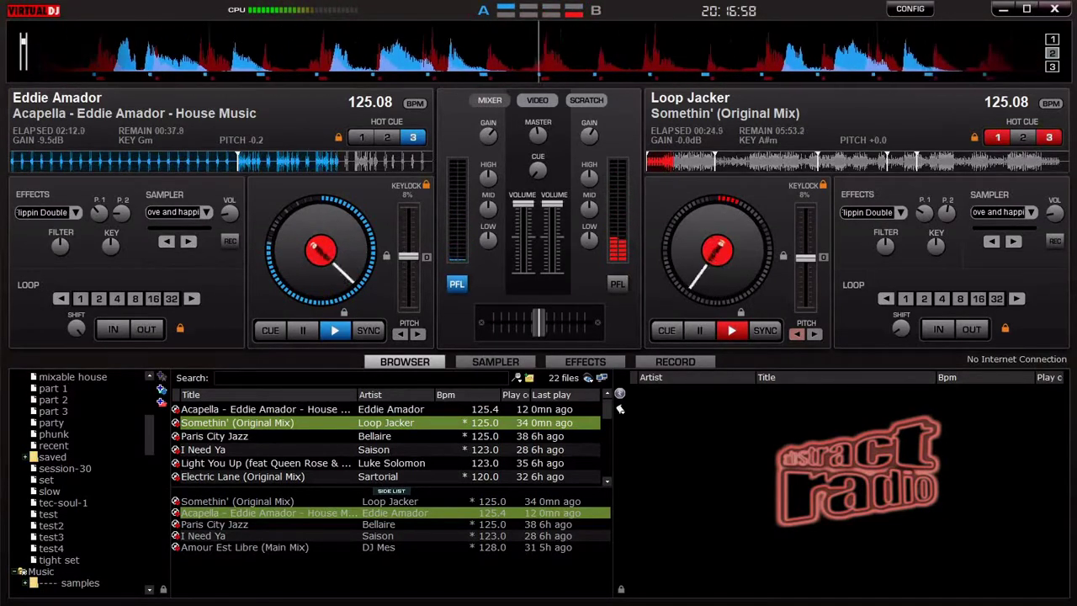
{"action": "key", "text": "l"}
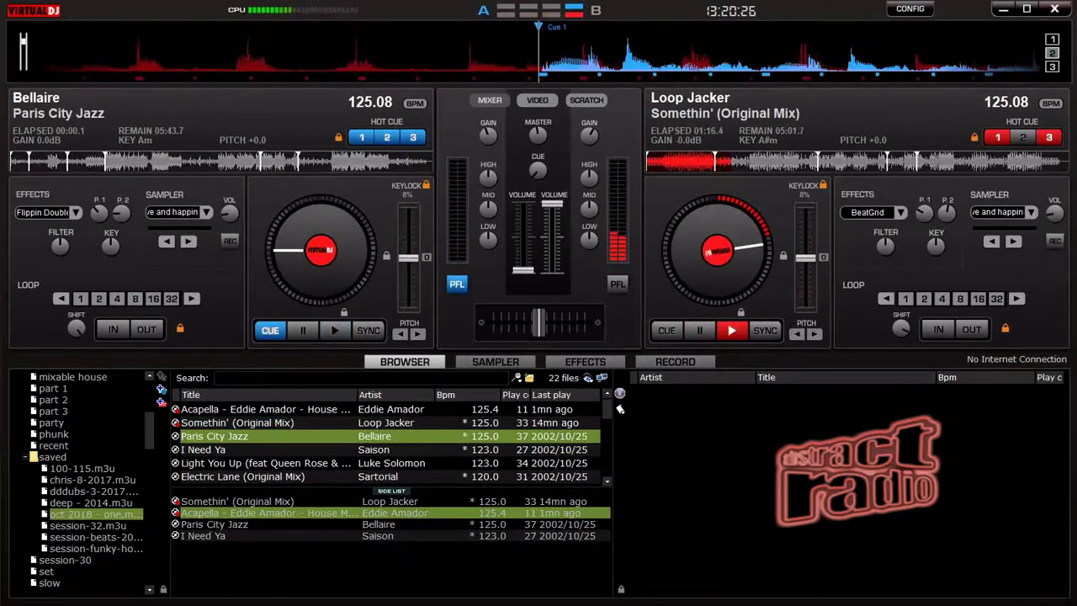
Start Paris City Jazz on deck A and jump ahead to its cue point 4.
{"action": "key", "text": "space"}
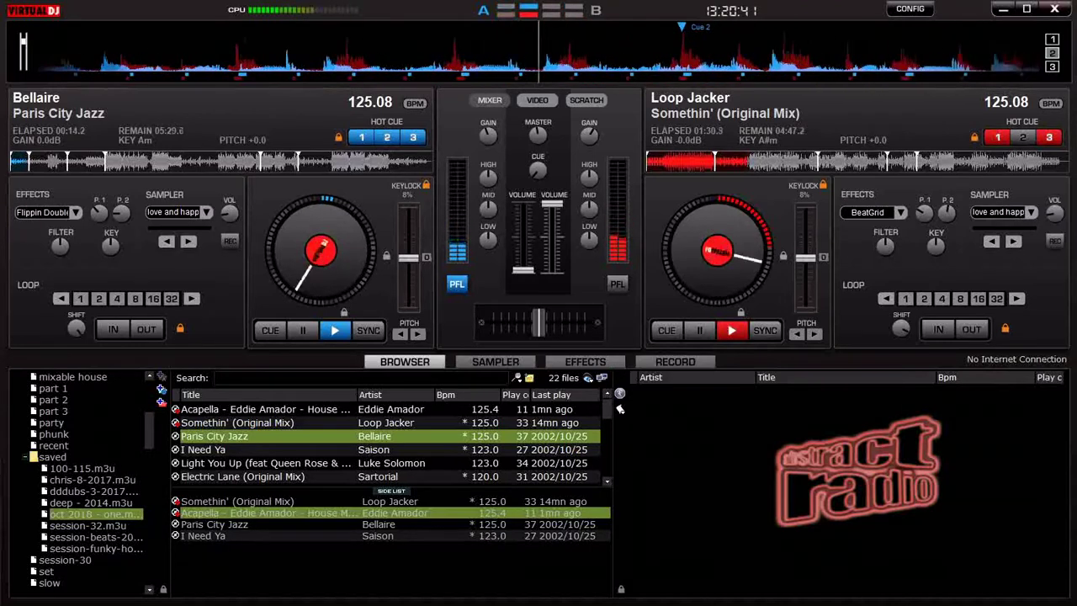
{"action": "key", "text": "3"}
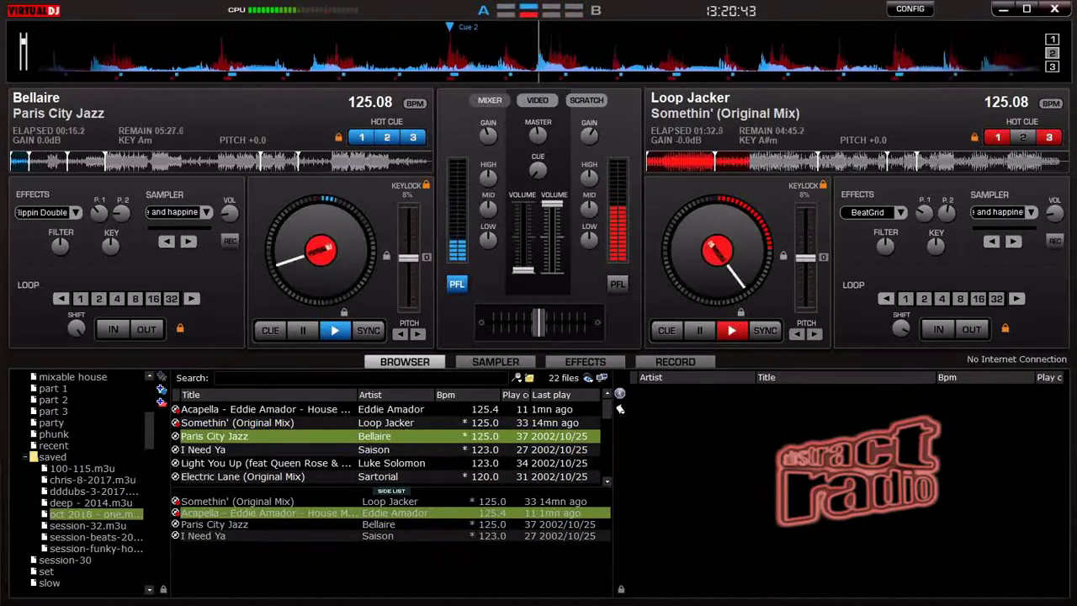
{"action": "key", "text": "4"}
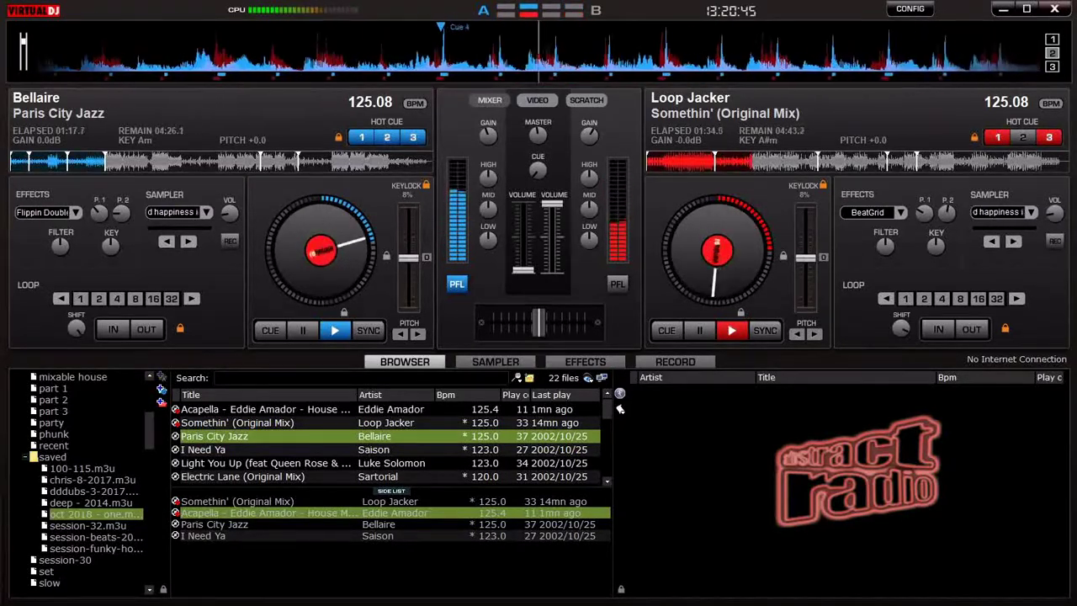
Keep Paris City Jazz playing on deck A and hold Somethin' (Original Mix) on deck B in an 8-beat loop.
{"action": "key", "text": "l"}
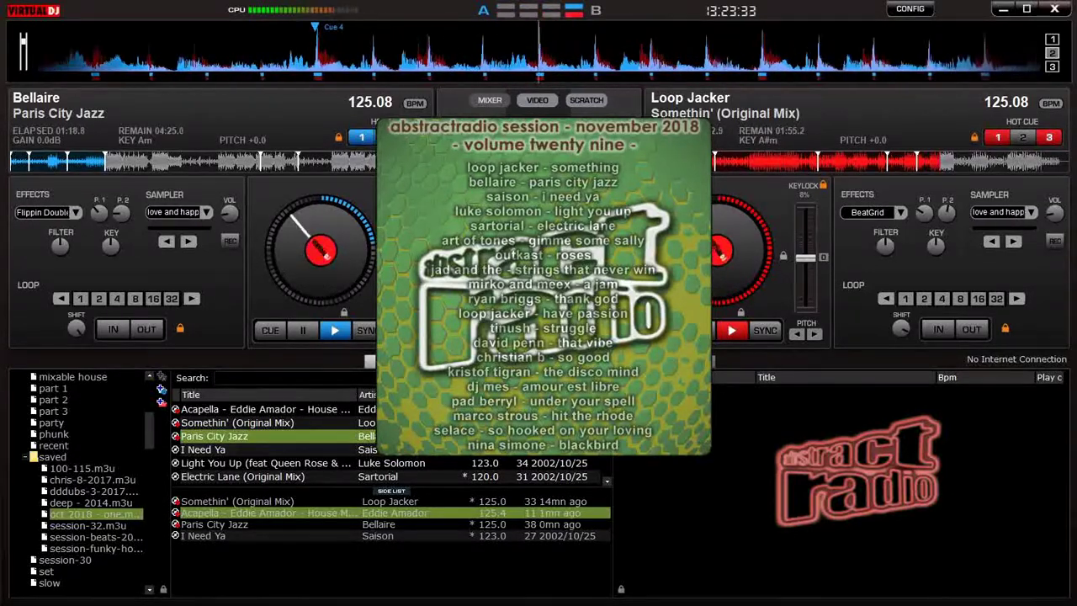
{"action": "key", "text": "l"}
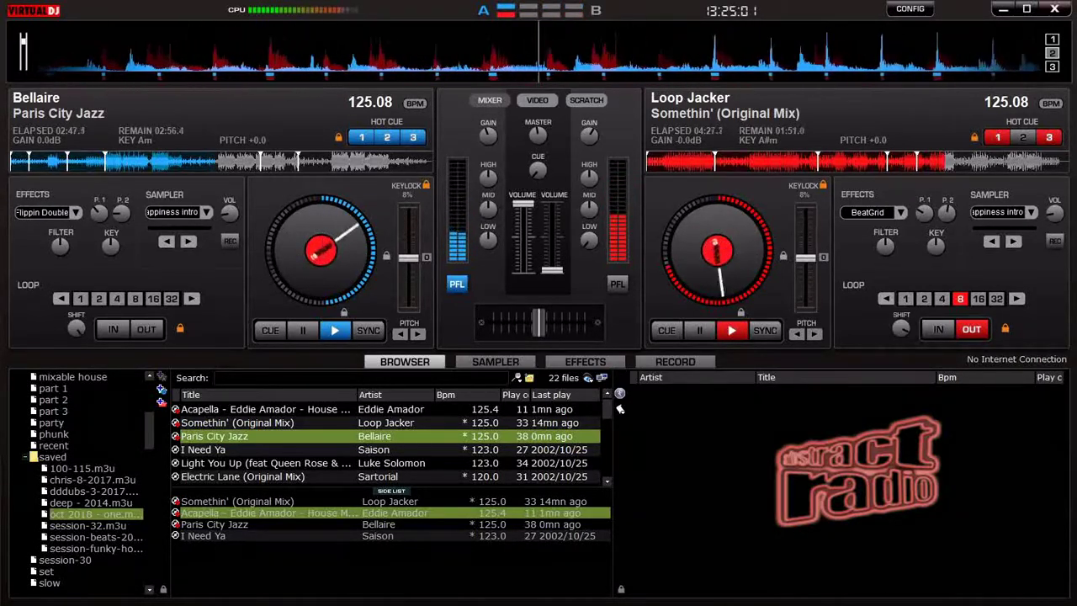
Load I Need Ya onto deck B and start it, holding Paris City Jazz on deck A in an 8-beat loop.
{"action": "key", "text": "Down"}
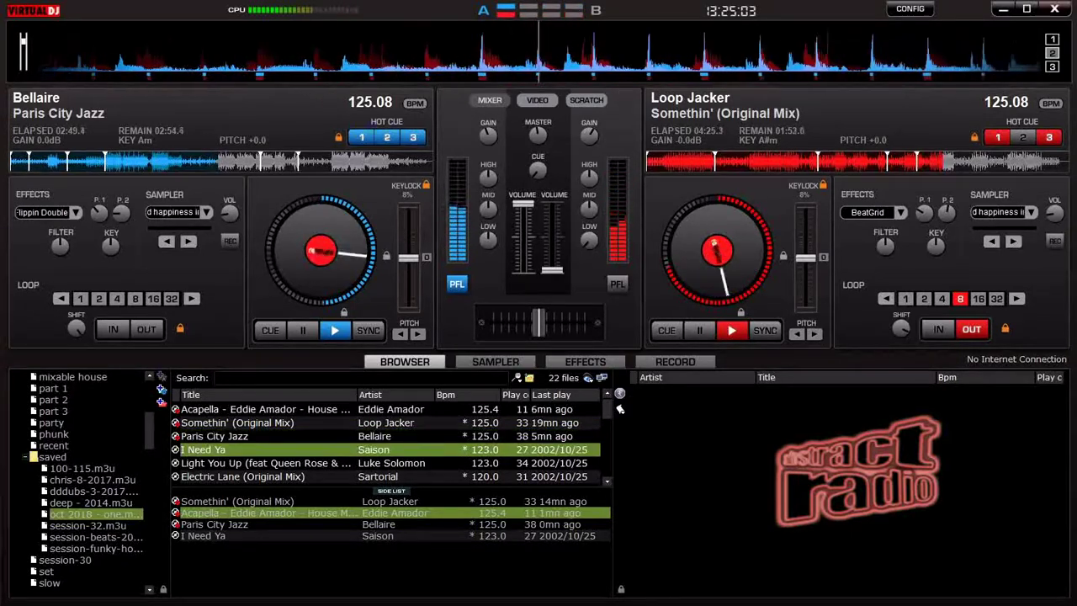
{"action": "key", "text": "Right"}
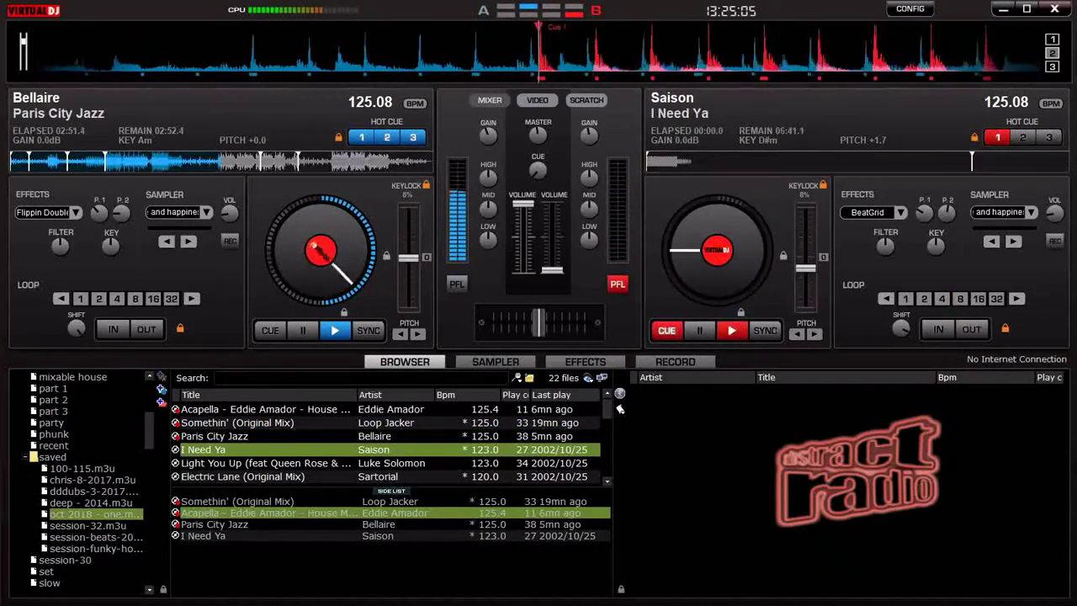
{"action": "key", "text": "l"}
{"action": "key", "text": "space"}
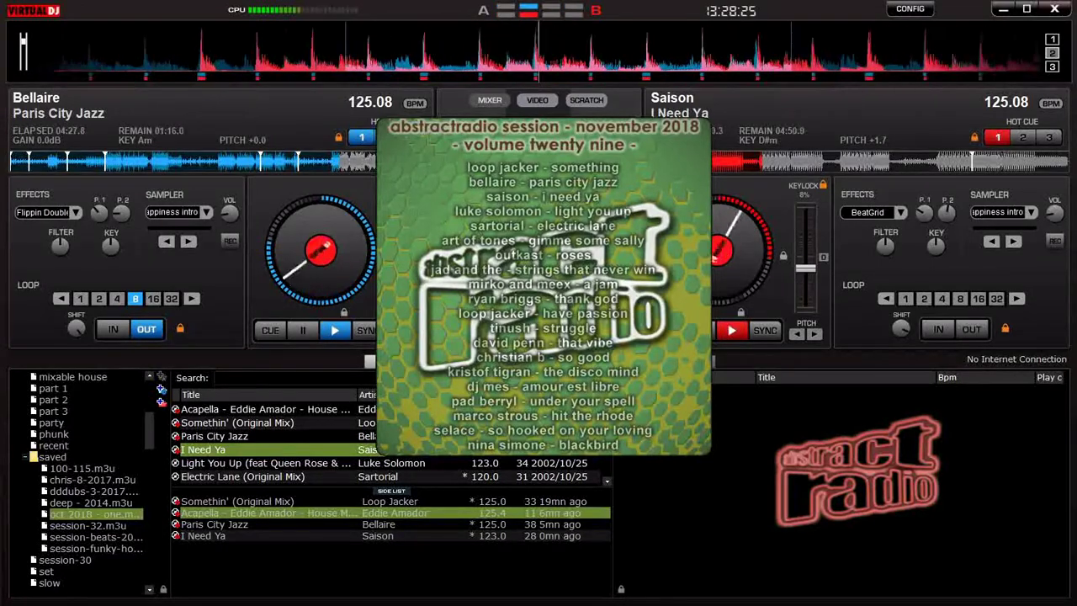
{"action": "key", "text": "l"}
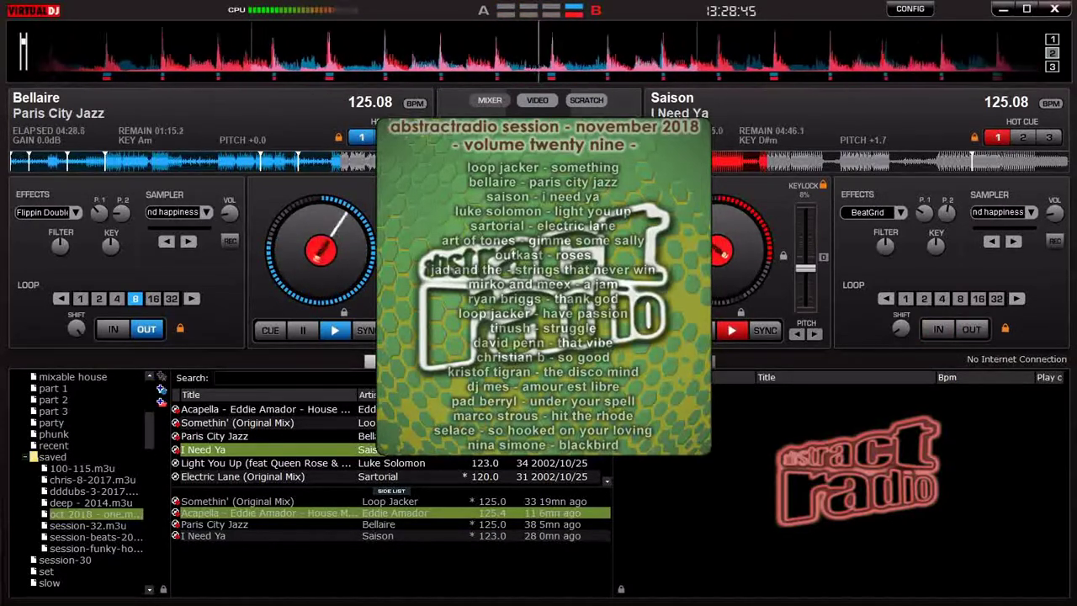
Load Light You Up (feat Queen Rose & Amy Douglas) onto deck A and start it from cue point 1.
{"action": "left_click", "coordinate": [253, 463]}
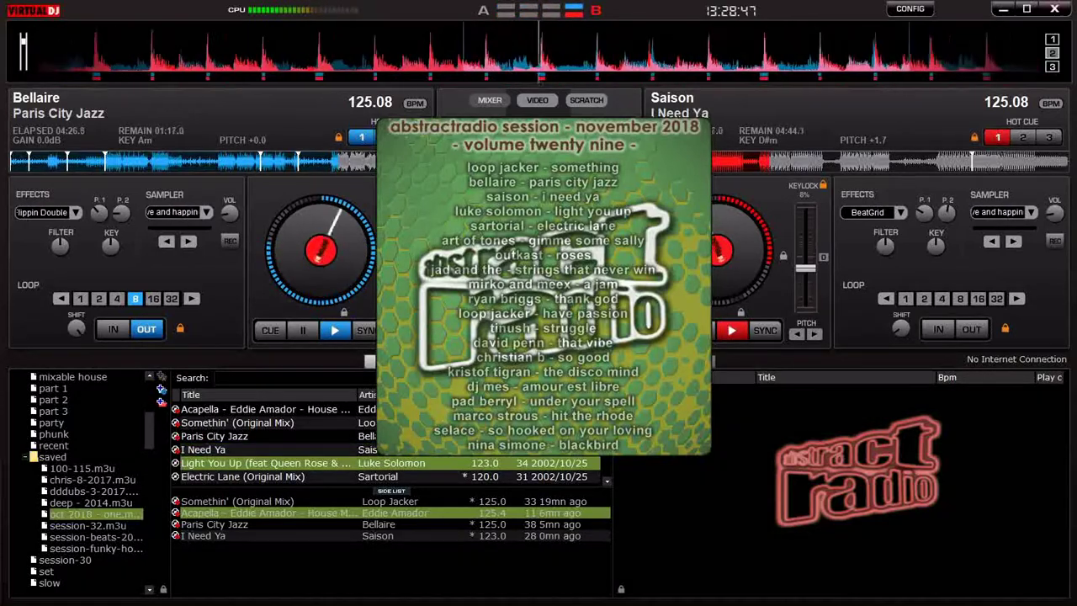
{"action": "key", "text": "Left"}
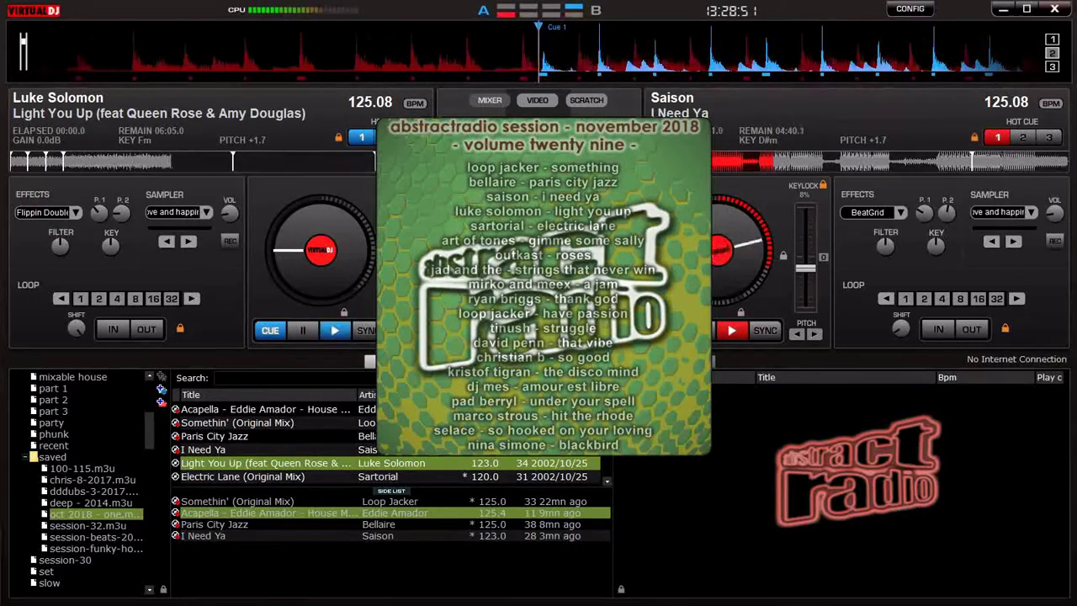
{"action": "key", "text": "space"}
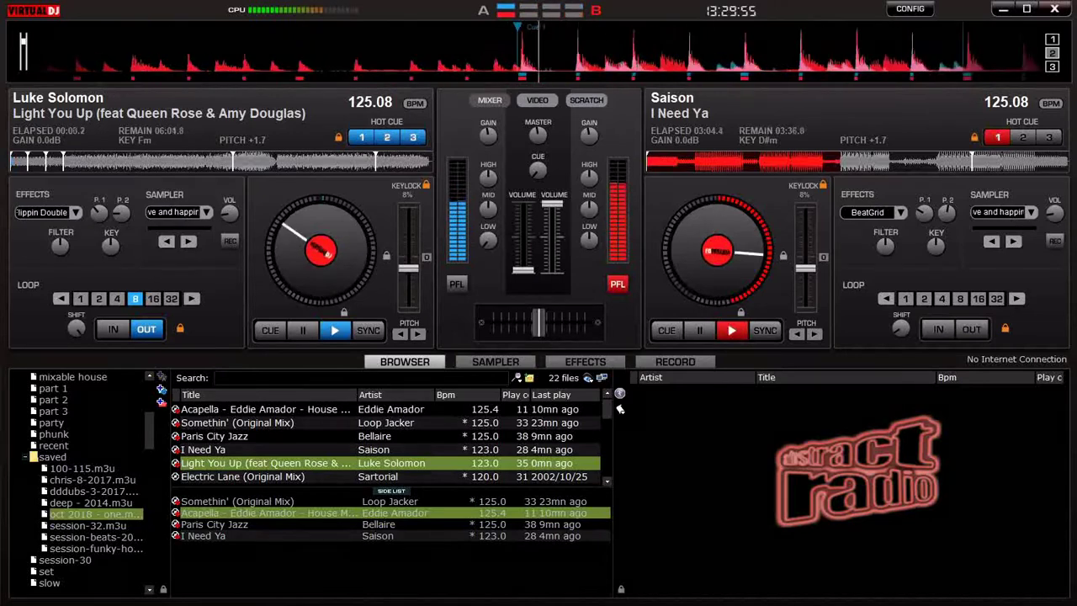
Make deck A the active deck and jump Light You Up to its cue point 2.
{"action": "key", "text": "Tab"}
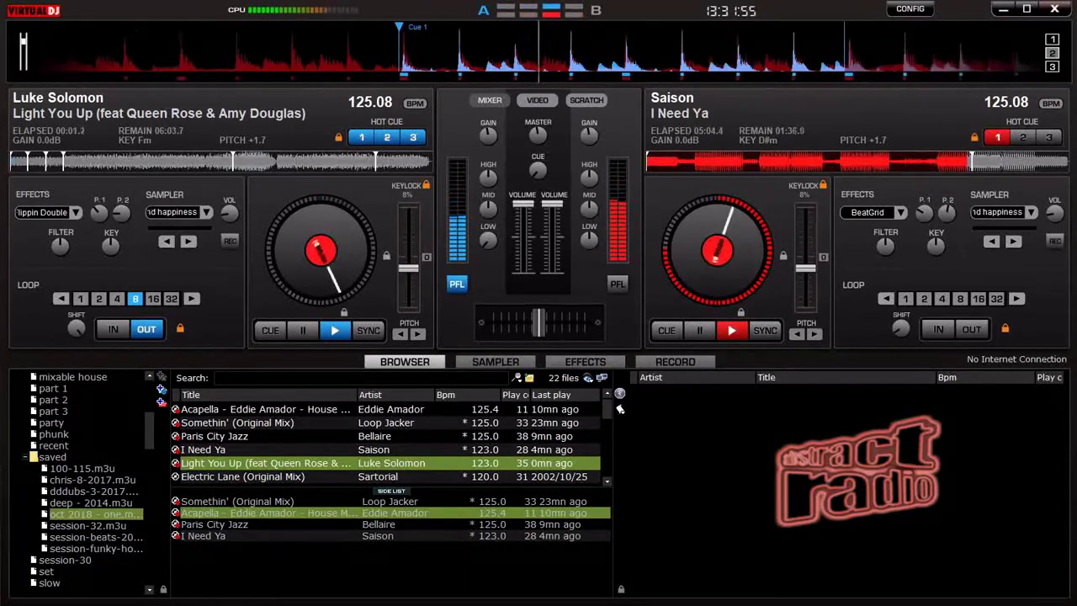
{"action": "key", "text": "2"}
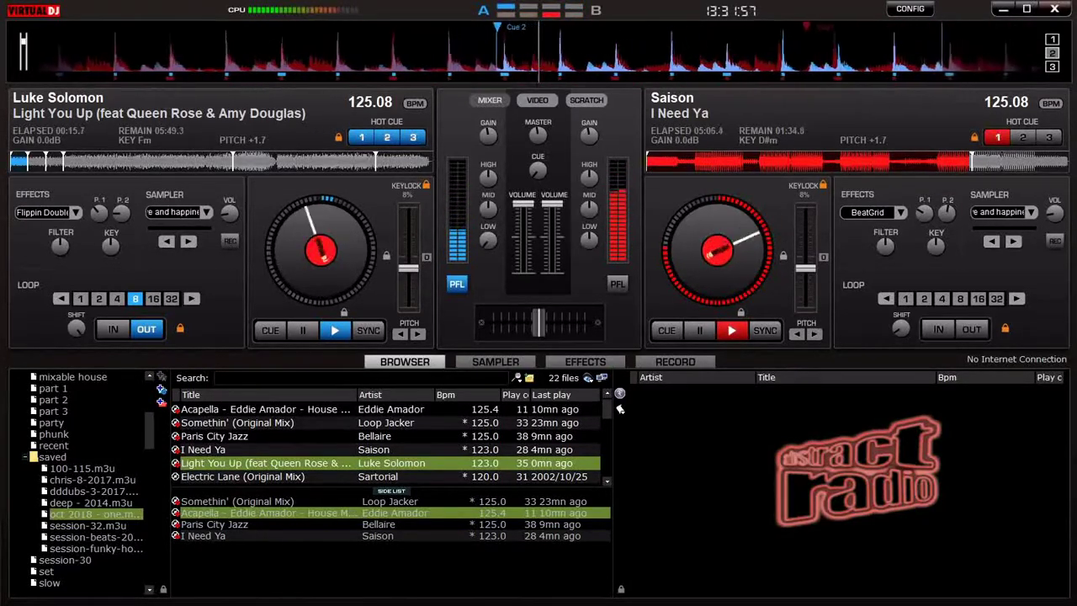
Release the loop on Light You Up and set an 8-beat loop on I Need Ya on deck B.
{"action": "key", "text": "i"}
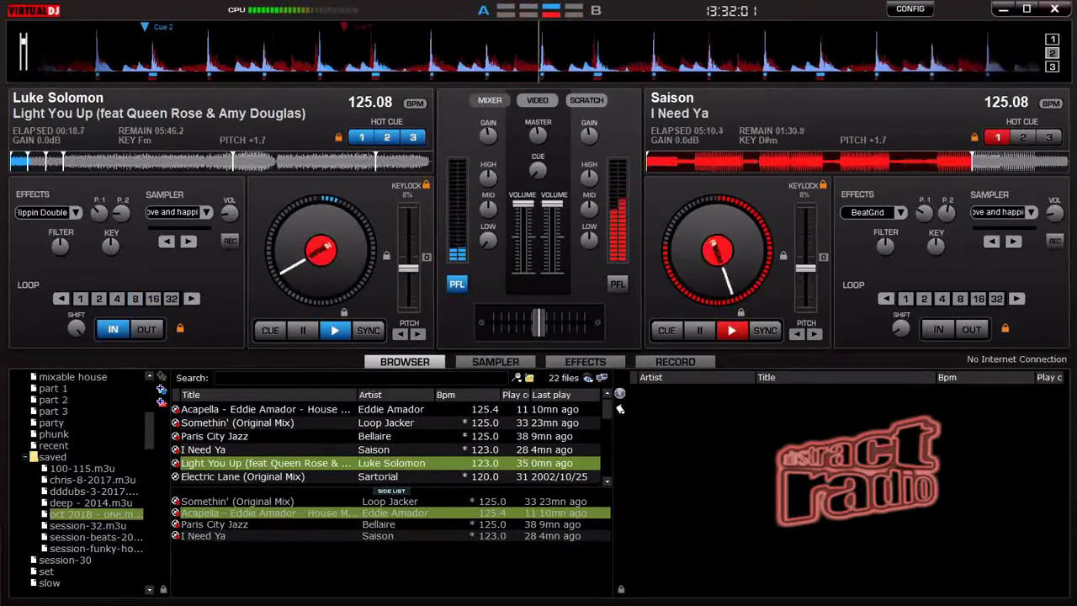
{"action": "key", "text": "i"}
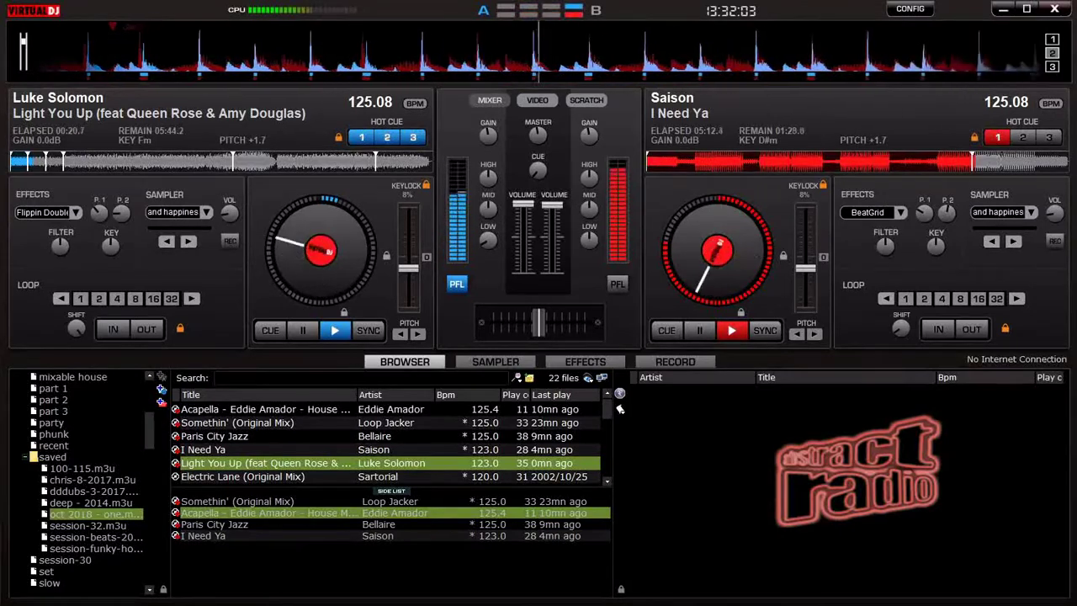
{"action": "key", "text": "l"}
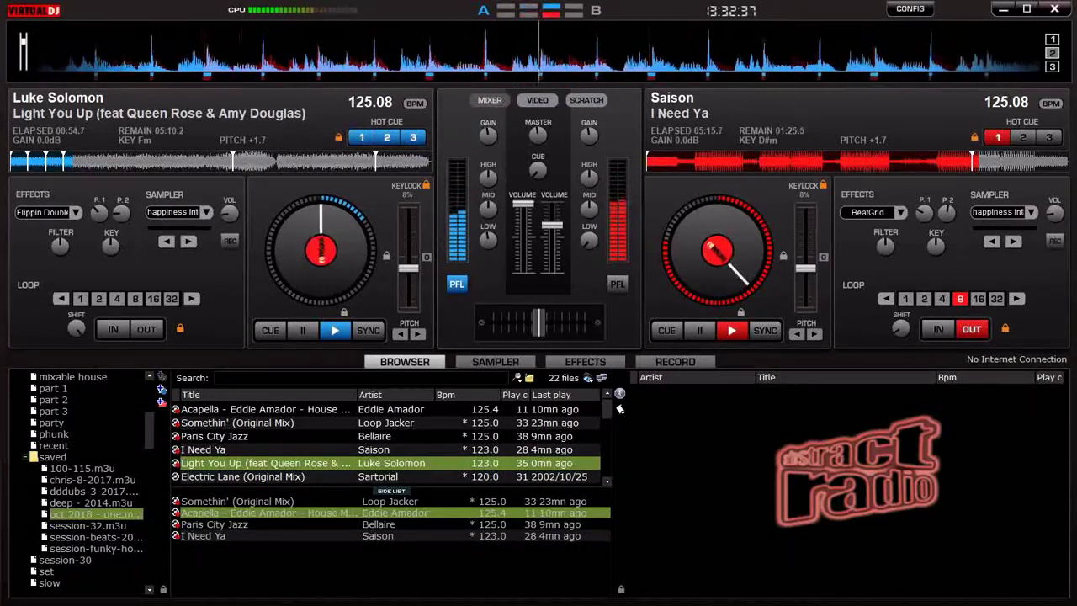
Load Electric Lane (Original Mix) from the playlist onto deck B and start it from cue point 3.
{"action": "scroll", "coordinate": [620, 409], "scroll_direction": "down", "scroll_amount": 3}
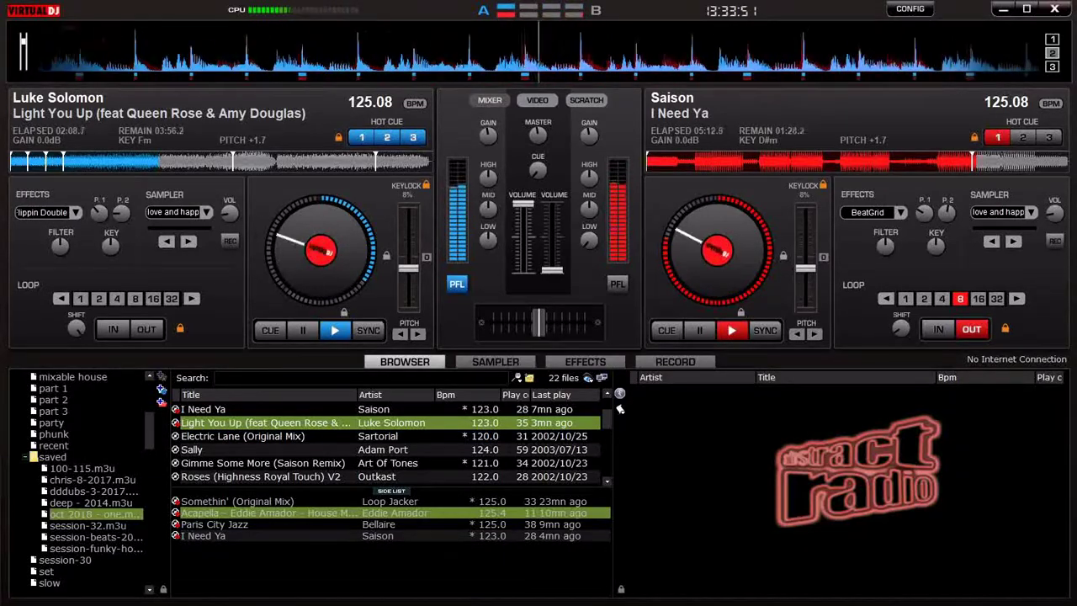
{"action": "key", "text": "Down"}
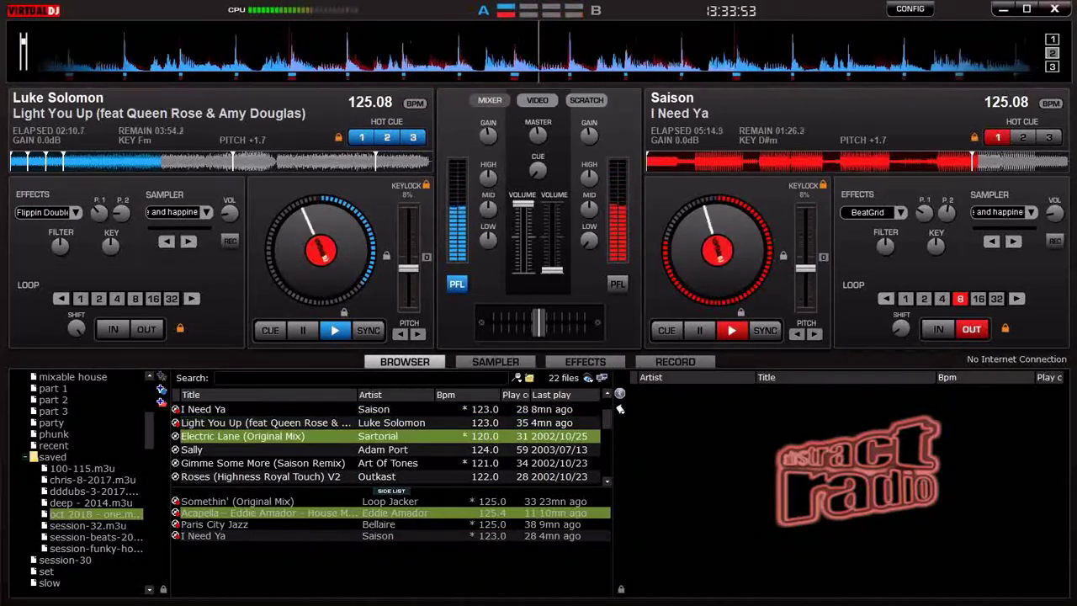
{"action": "key", "text": "Right"}
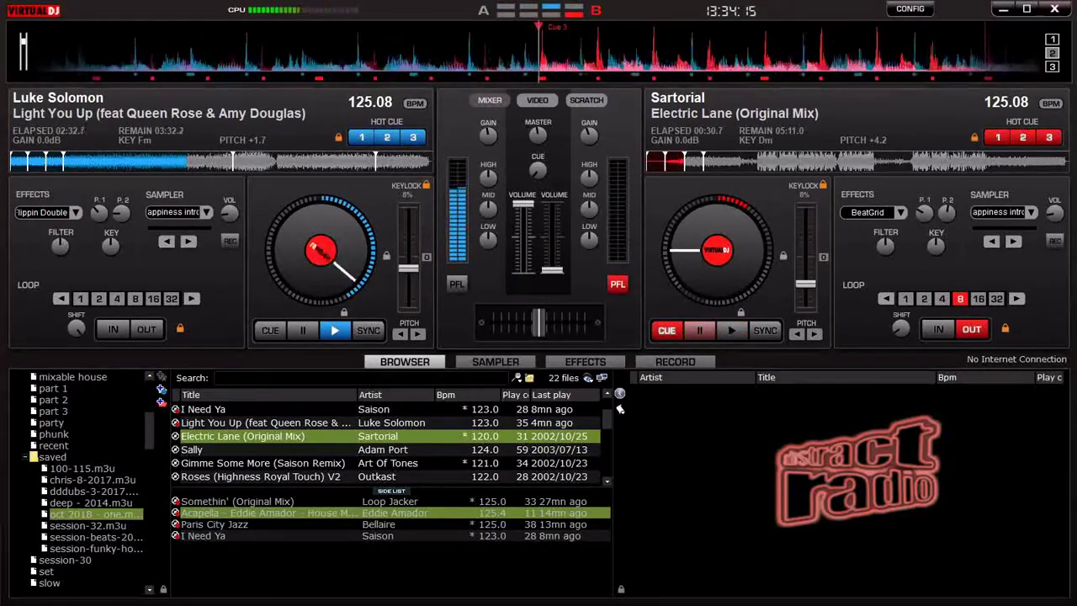
{"action": "key", "text": "space"}
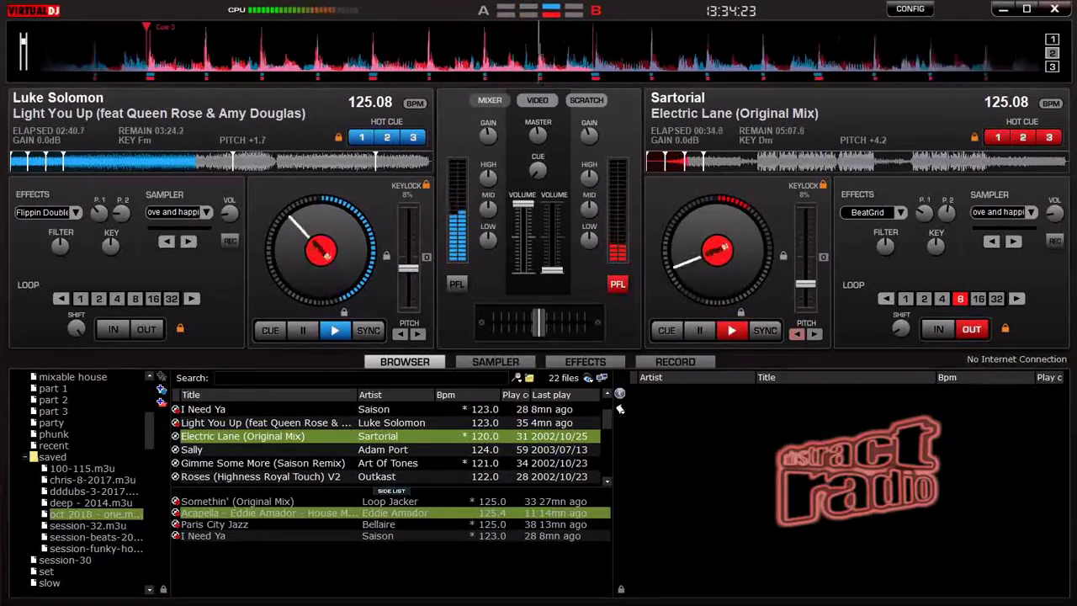
{"action": "key", "text": "2"}
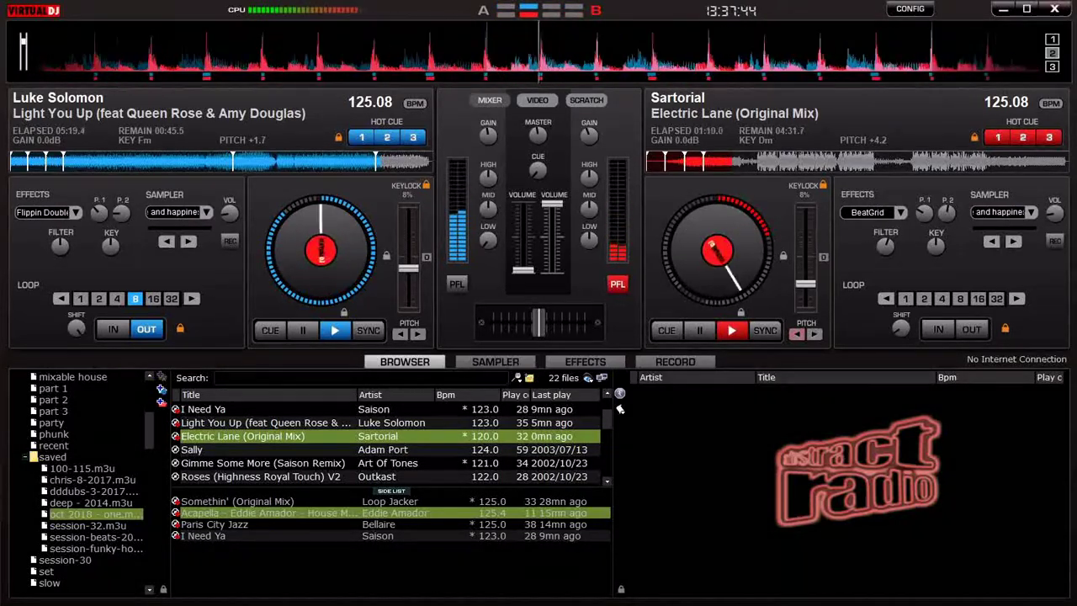
Load Sally onto deck A and start it from cue point 5 in an 8-beat loop.
{"action": "key", "text": "Down"}
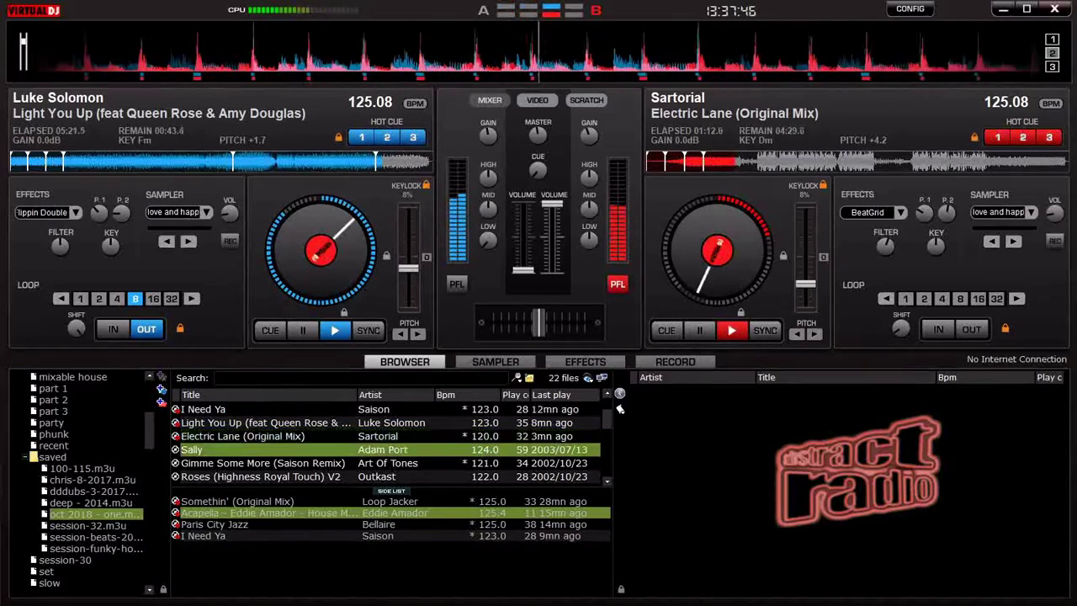
{"action": "key", "text": "Left"}
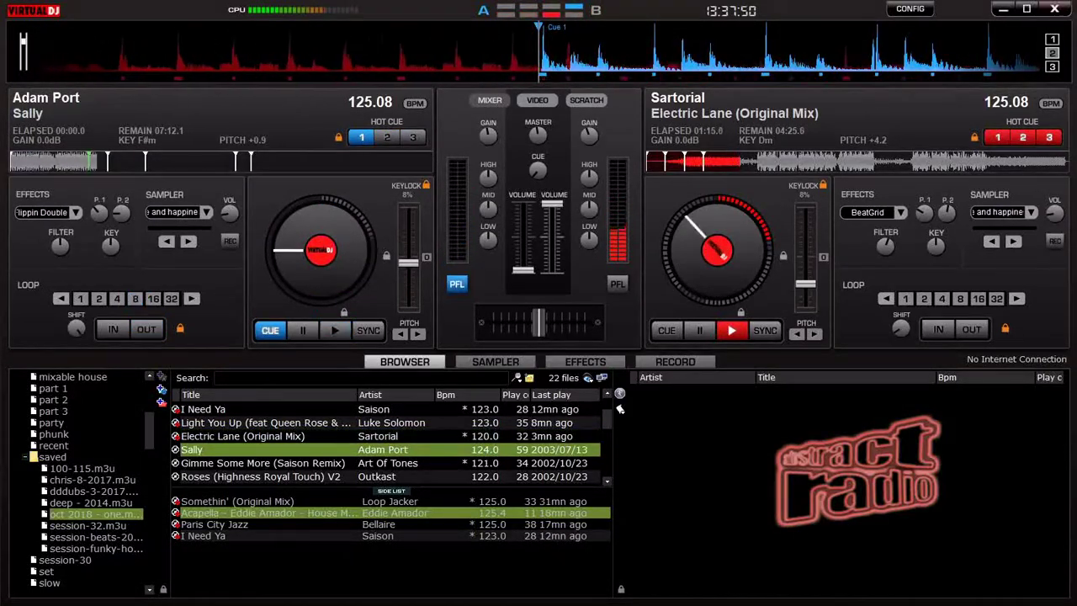
{"action": "key", "text": "5"}
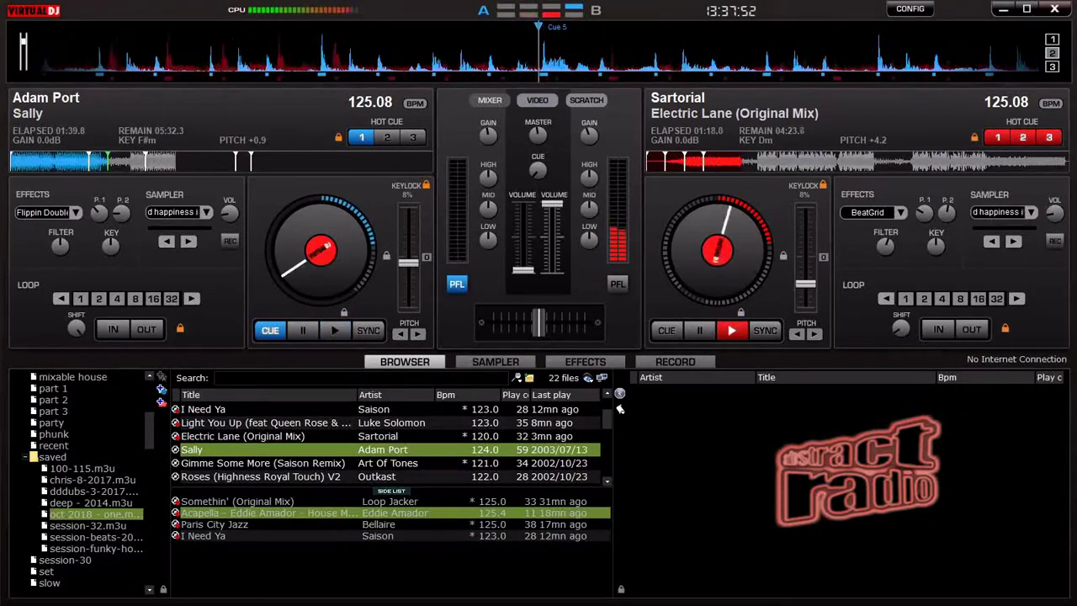
{"action": "key", "text": "l"}
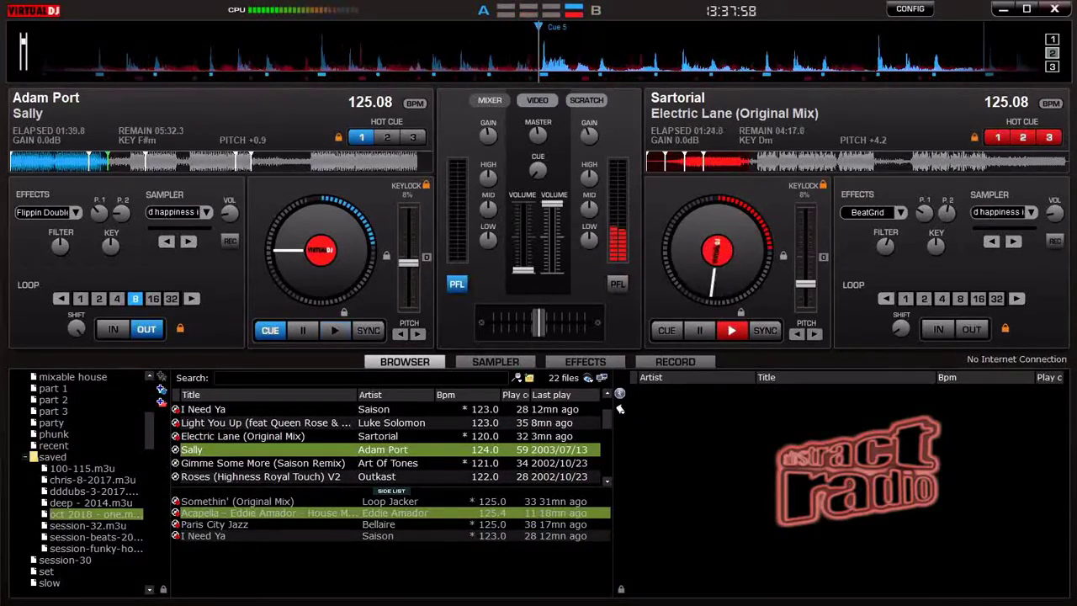
{"action": "key", "text": "space"}
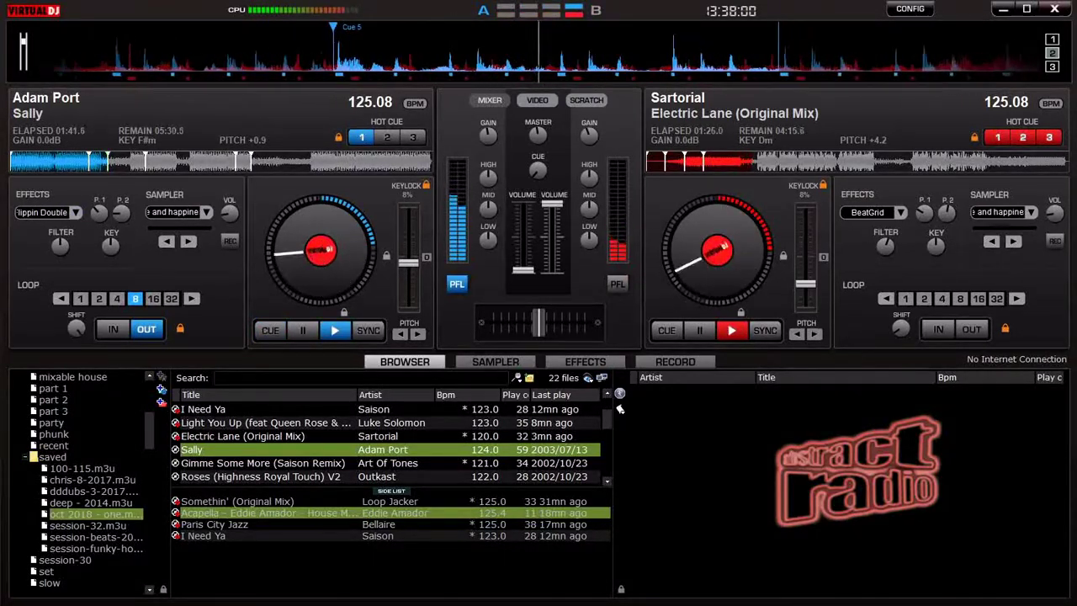
{"action": "key", "text": "1"}
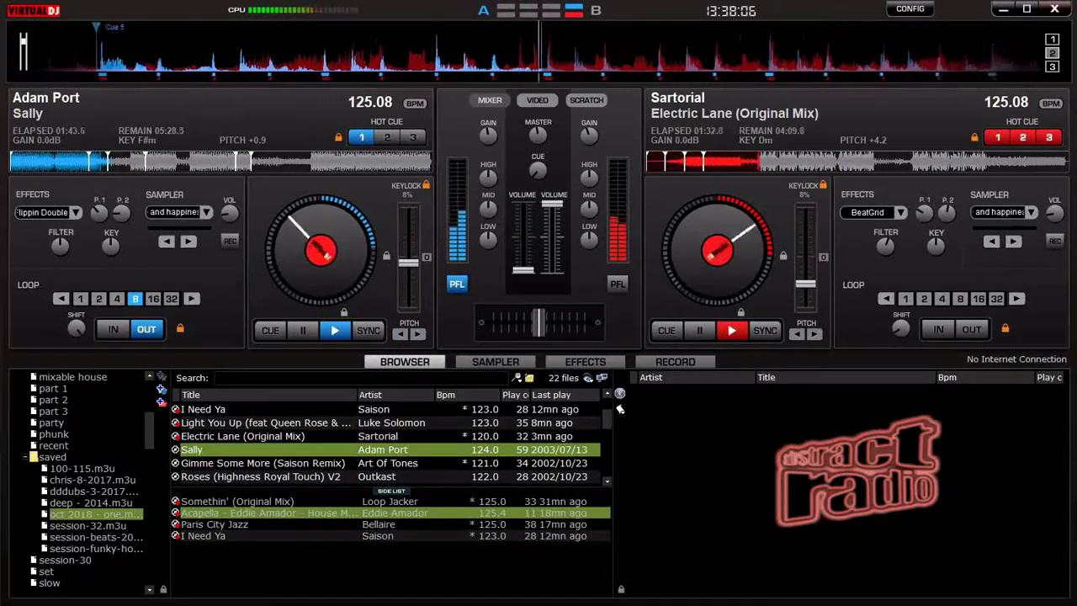
{"action": "key", "text": "1"}
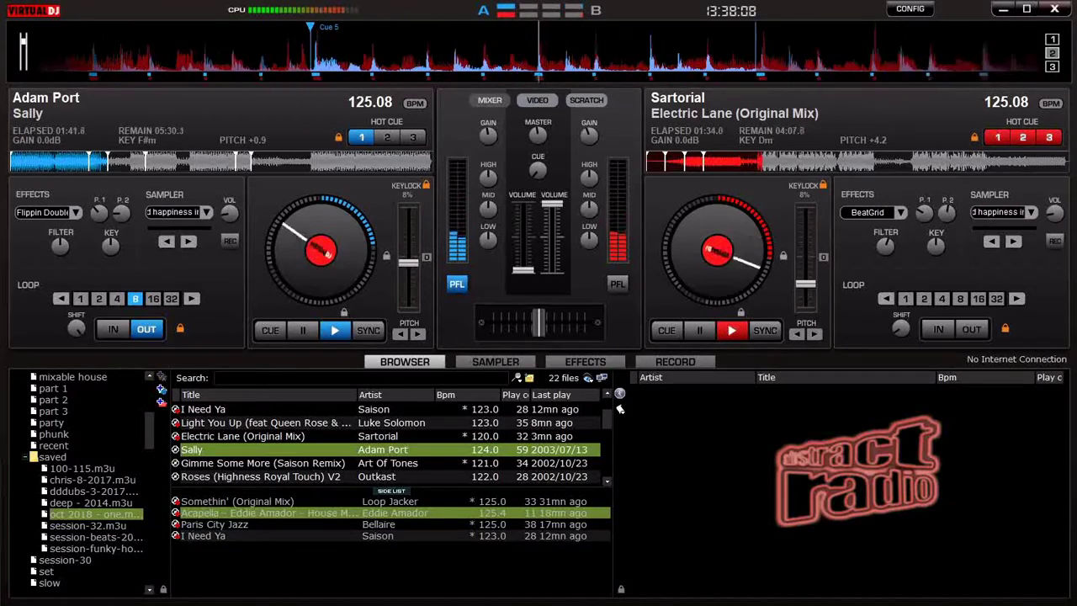
{"action": "key", "text": "1"}
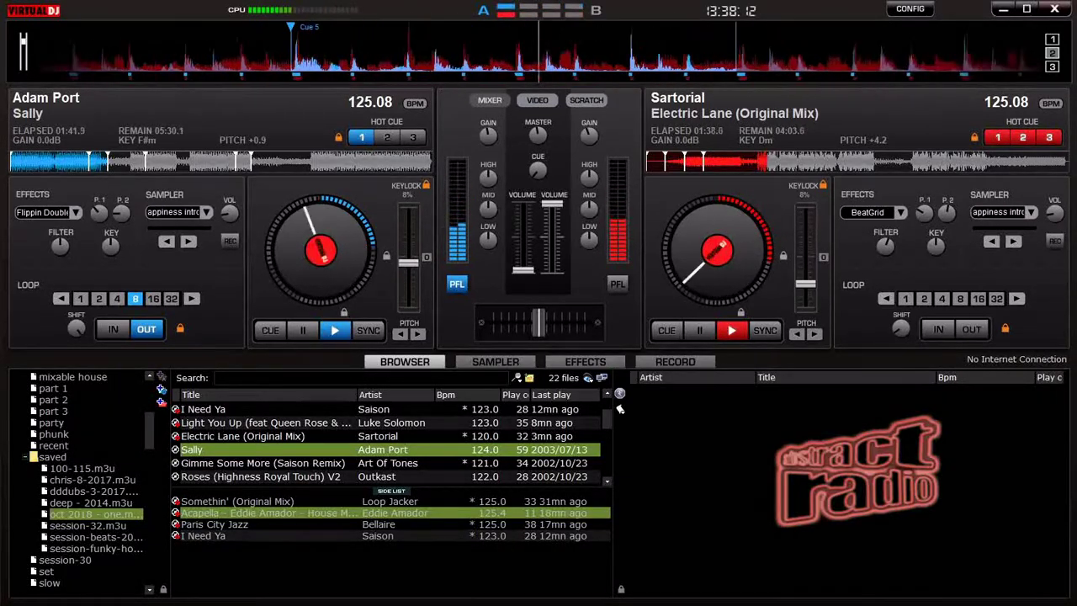
{"action": "key", "text": "1"}
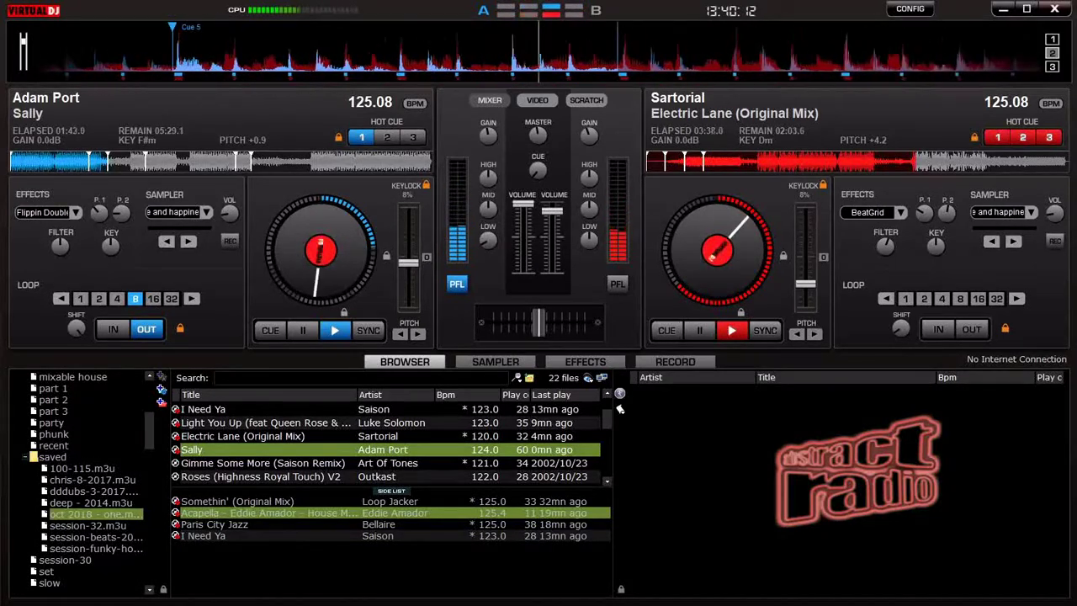
Release the loop on Sally, and load Gimme Some More (Saison Remix) from the playlist onto deck B and start it.
{"action": "key", "text": "l"}
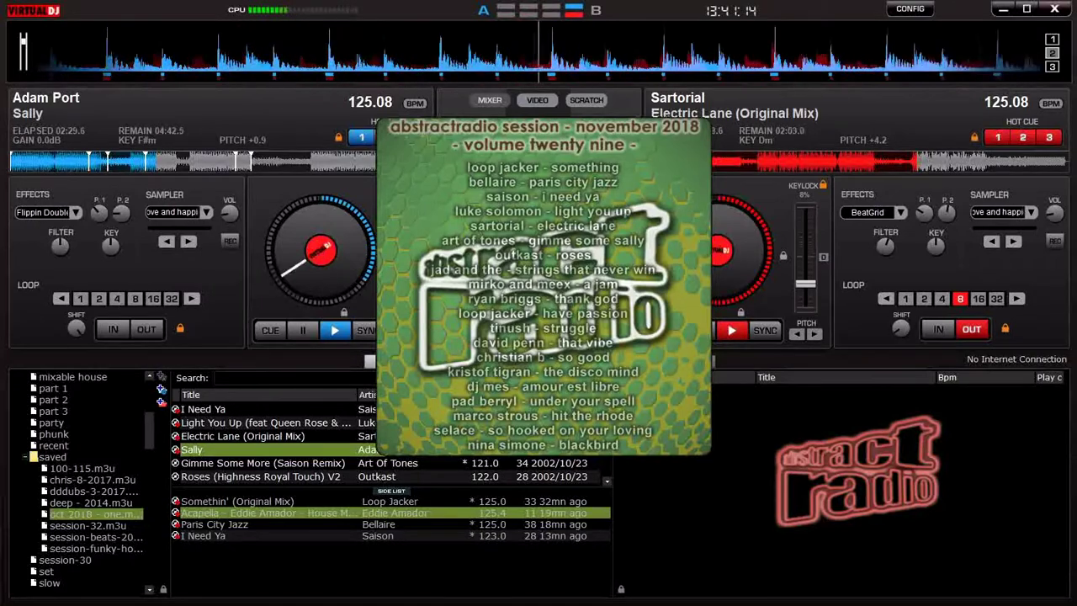
{"action": "key", "text": "Down"}
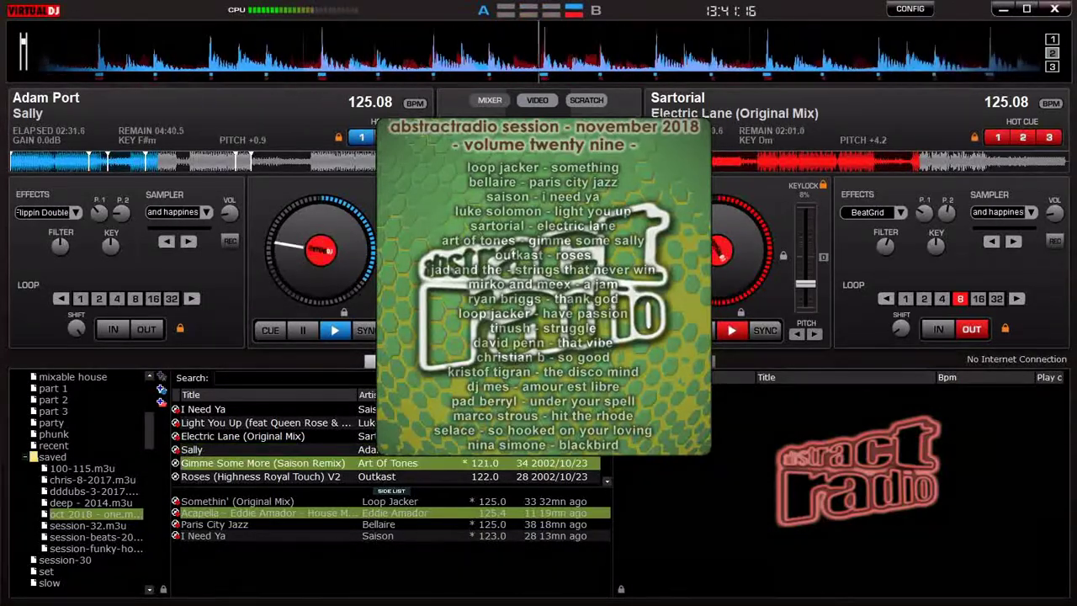
{"action": "key", "text": "Right"}
{"action": "key", "text": "space"}
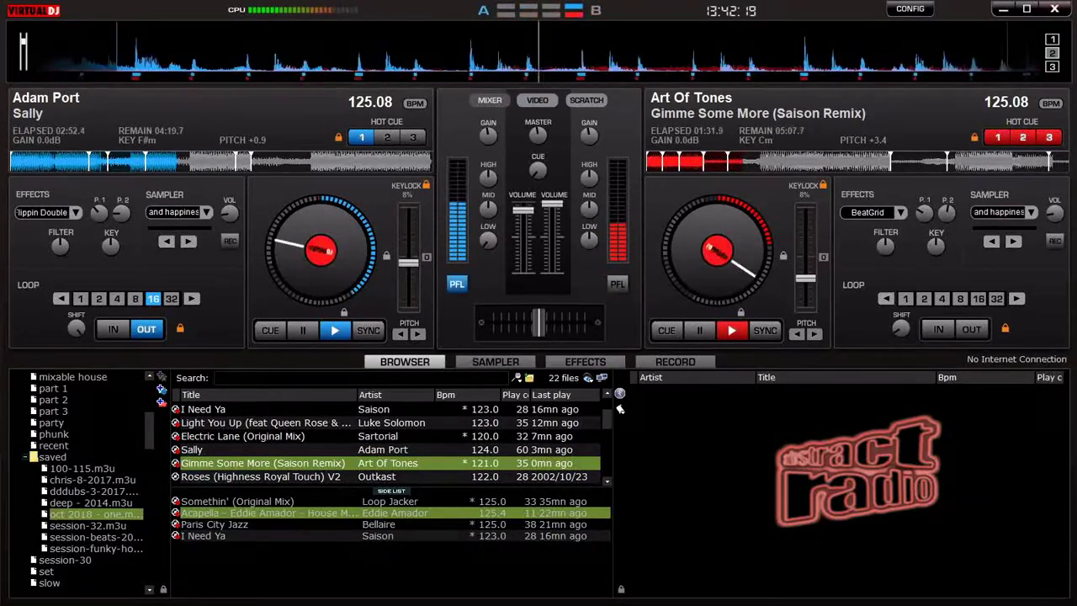
Hold Gimme Some More in an 8-beat loop on deck B and release the loop.
{"action": "key", "text": "8"}
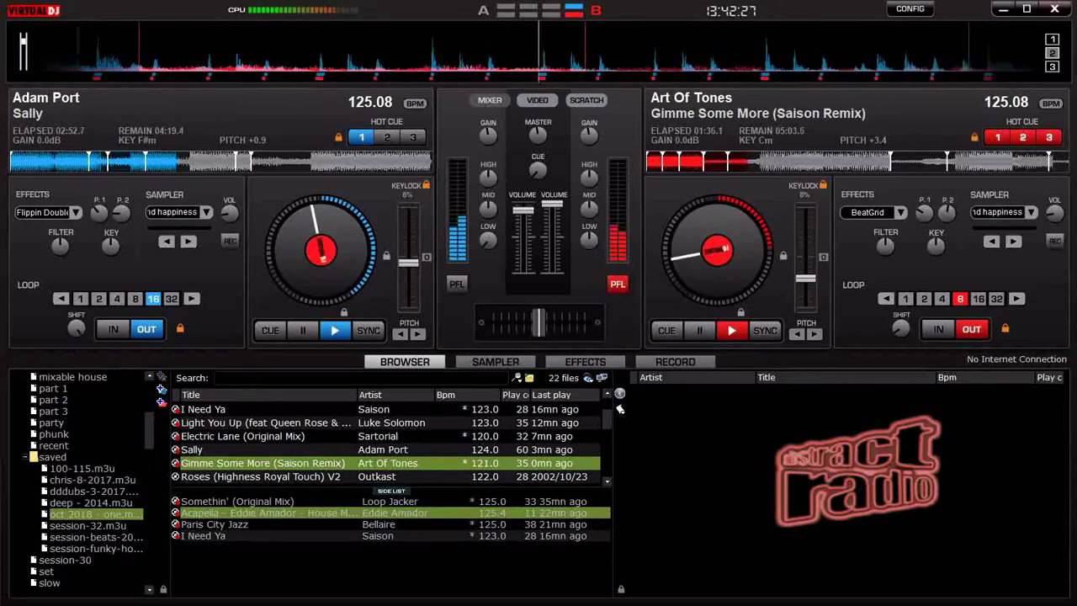
{"action": "key", "text": "i"}
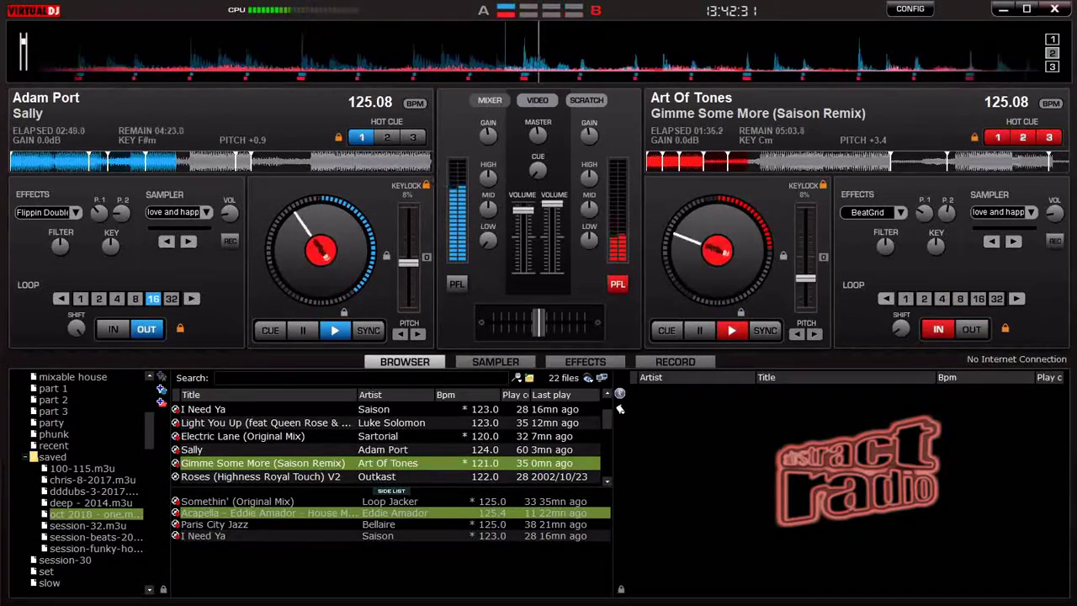
{"action": "key", "text": "i"}
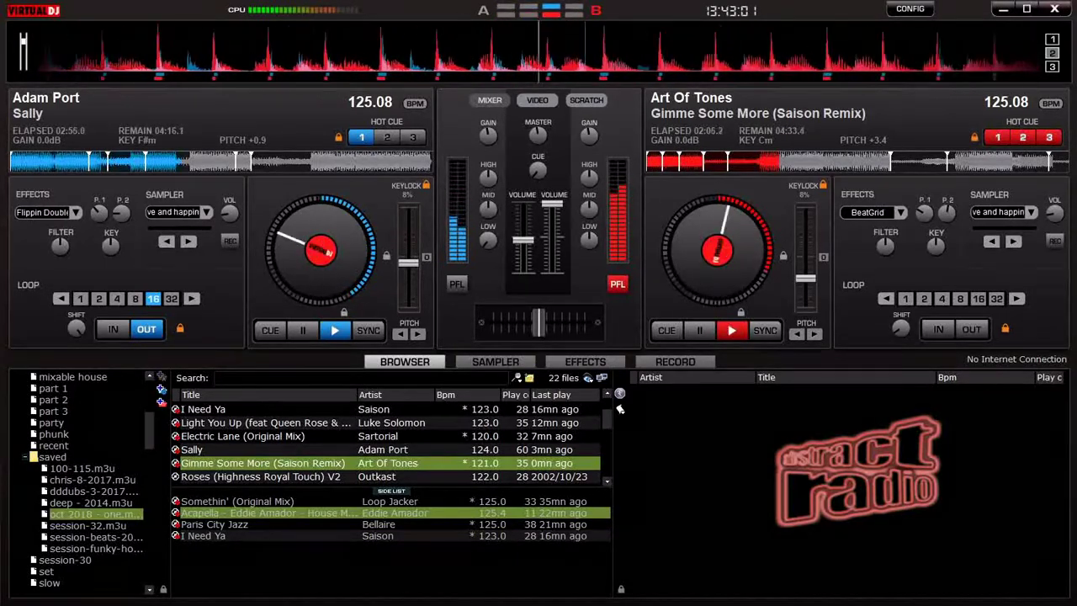
Load Roses (Highness Royal Touch) V2 from the playlist onto deck A and play it from cue point 1 in an 8-beat loop.
{"action": "scroll", "coordinate": [619, 409], "scroll_direction": "down", "scroll_amount": 1}
{"action": "scroll", "coordinate": [619, 409], "scroll_direction": "down", "scroll_amount": 1}
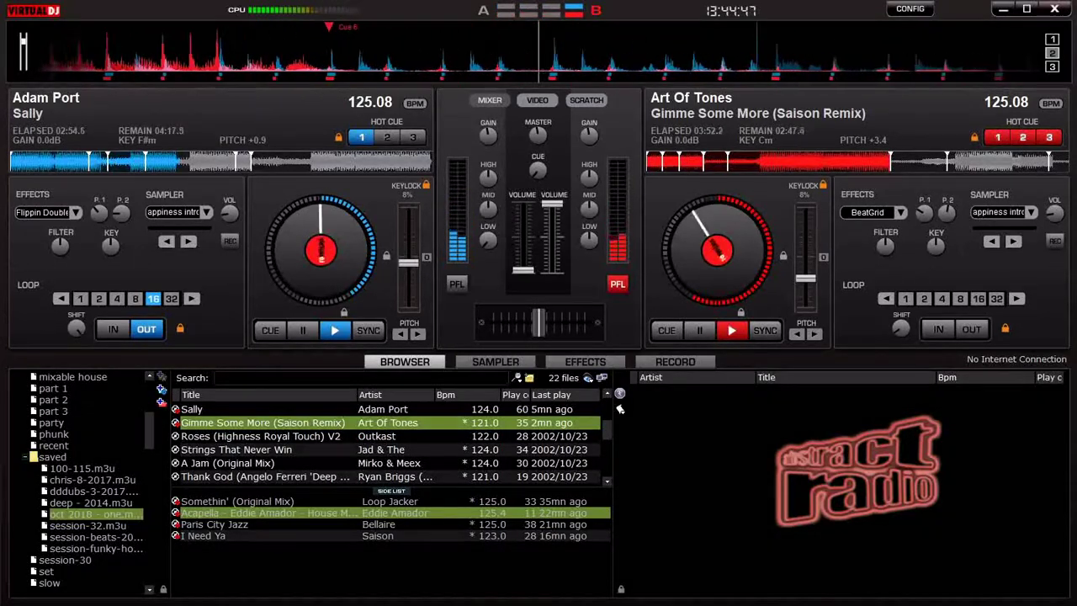
{"action": "key", "text": "Down"}
{"action": "key", "text": "ctrl+Left"}
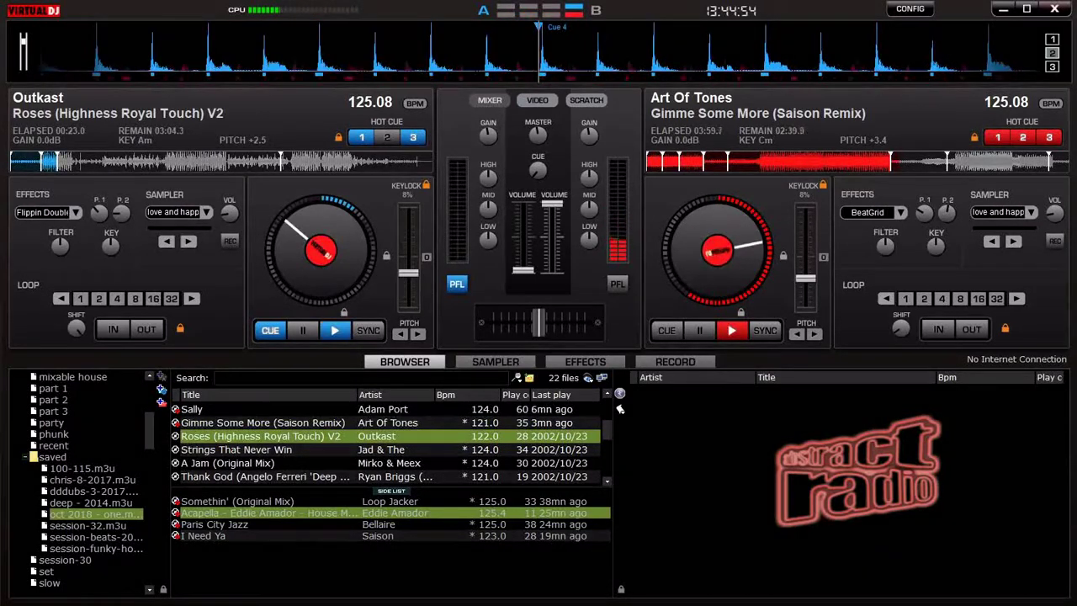
{"action": "key", "text": "l"}
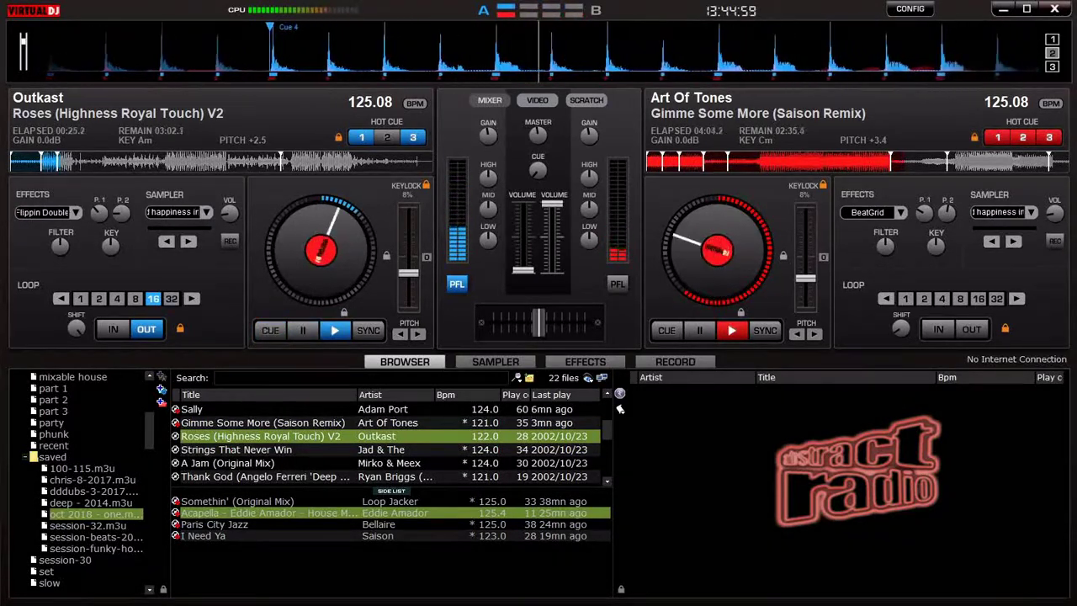
{"action": "key", "text": "minus"}
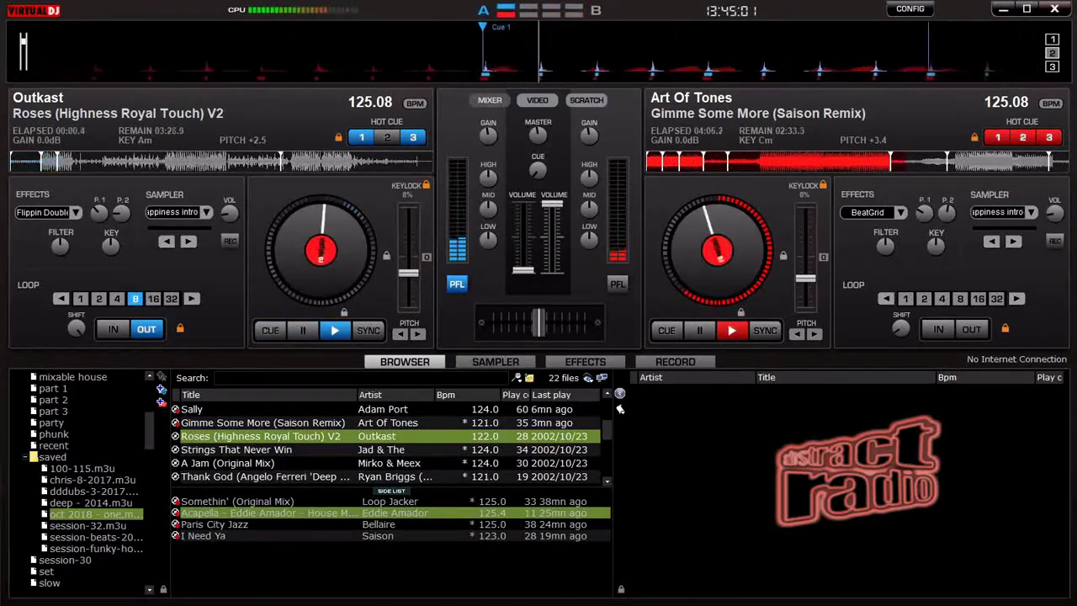
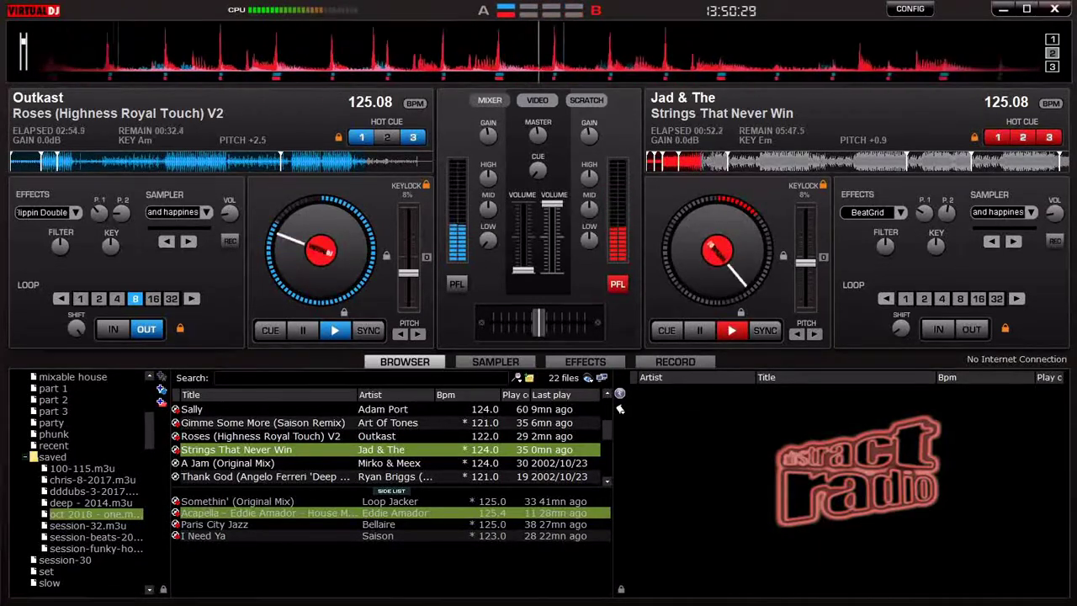
Load A Jam (Original Mix) onto deck A and start it from cue point 3 in an 8-beat loop.
{"action": "key", "text": "Down"}
{"action": "key", "text": "Down"}
{"action": "key", "text": "Up"}
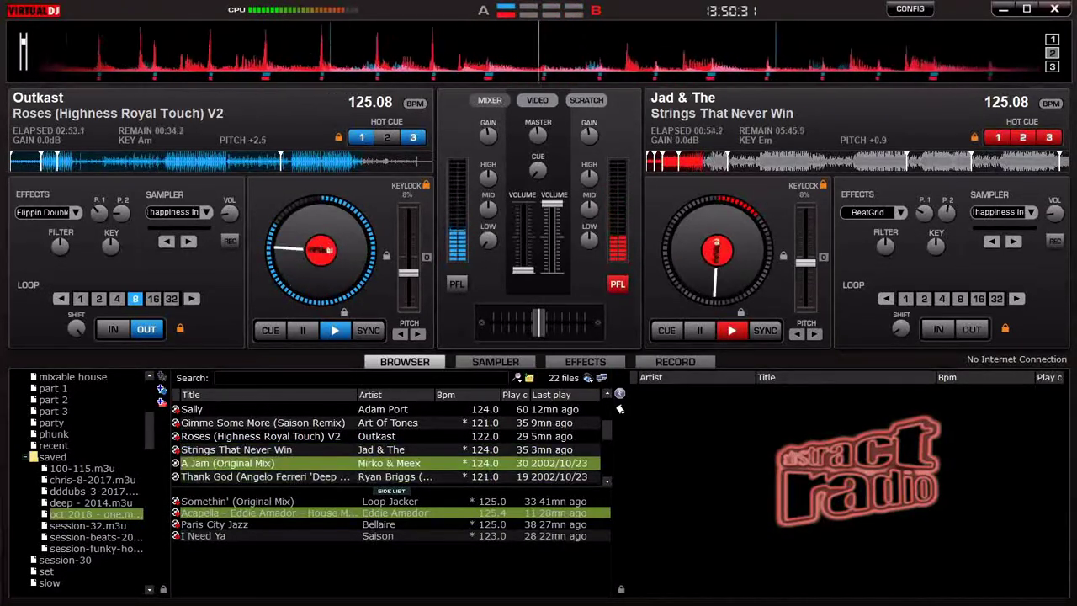
{"action": "key", "text": "ctrl+Left"}
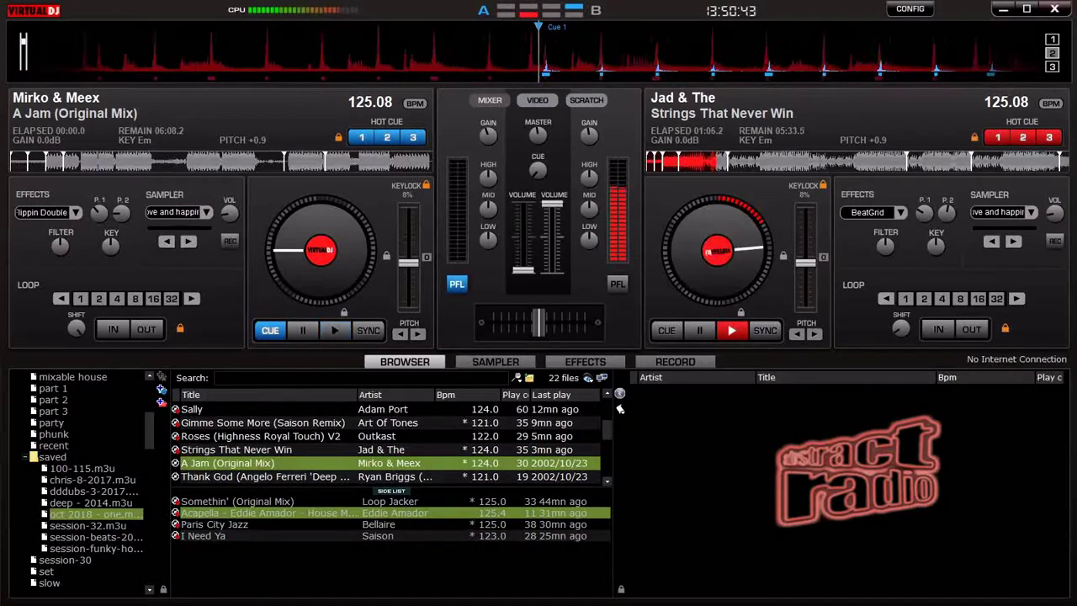
{"action": "key", "text": "3"}
{"action": "key", "text": "8"}
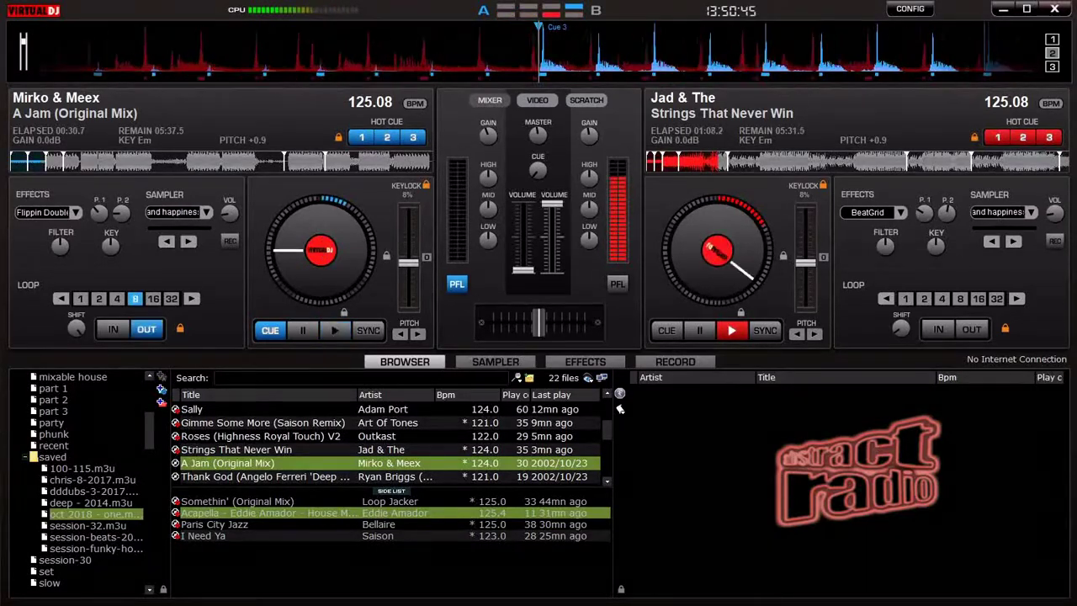
{"action": "key", "text": "space"}
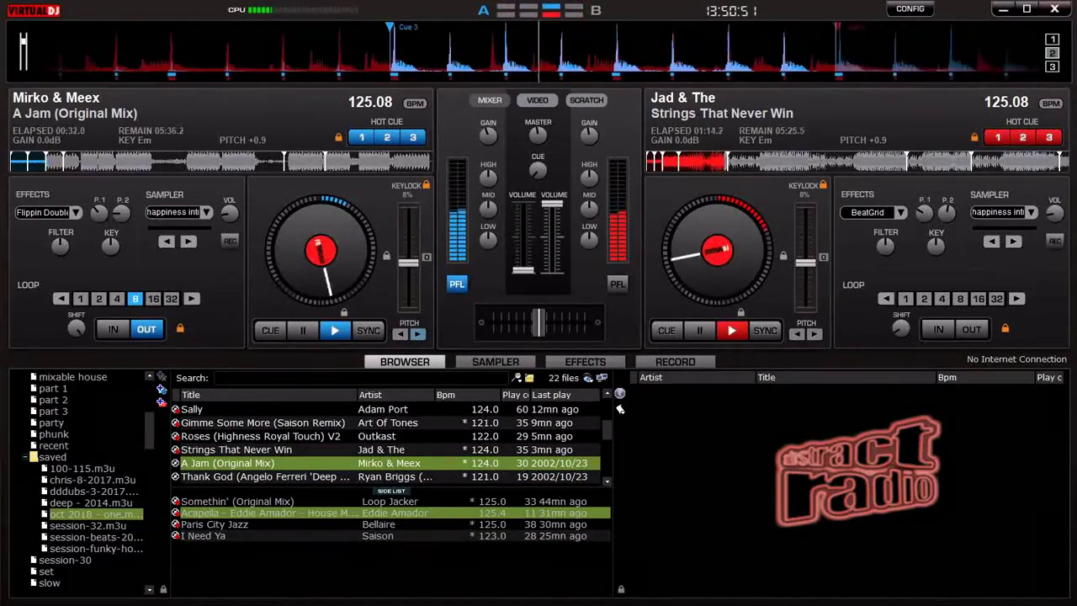
Retrigger A Jam on deck A from cue point 2 to line it up with deck B.
{"action": "key", "text": "2"}
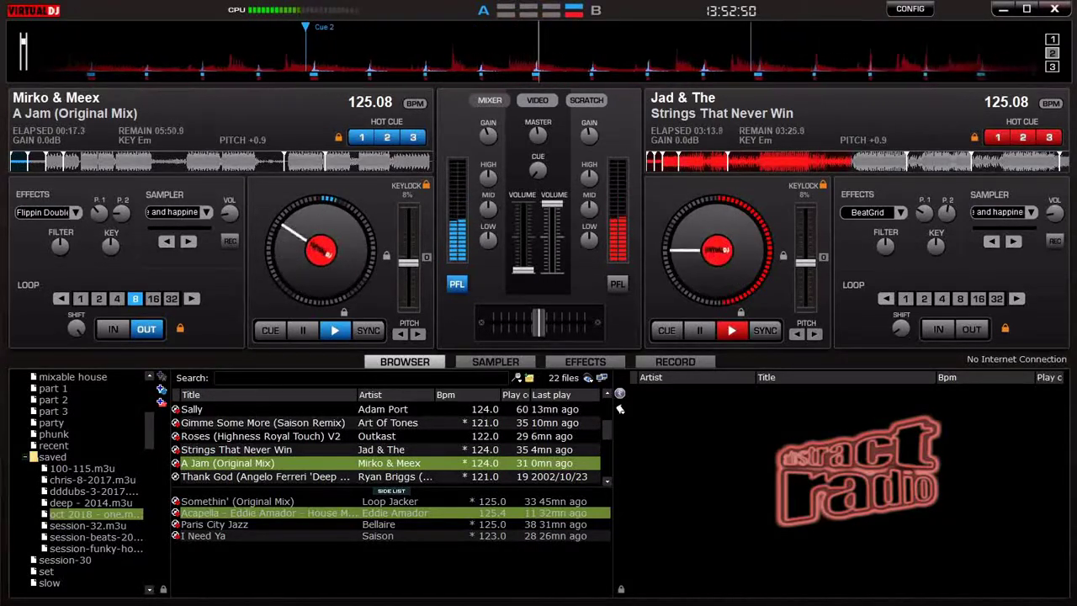
{"action": "key", "text": "2"}
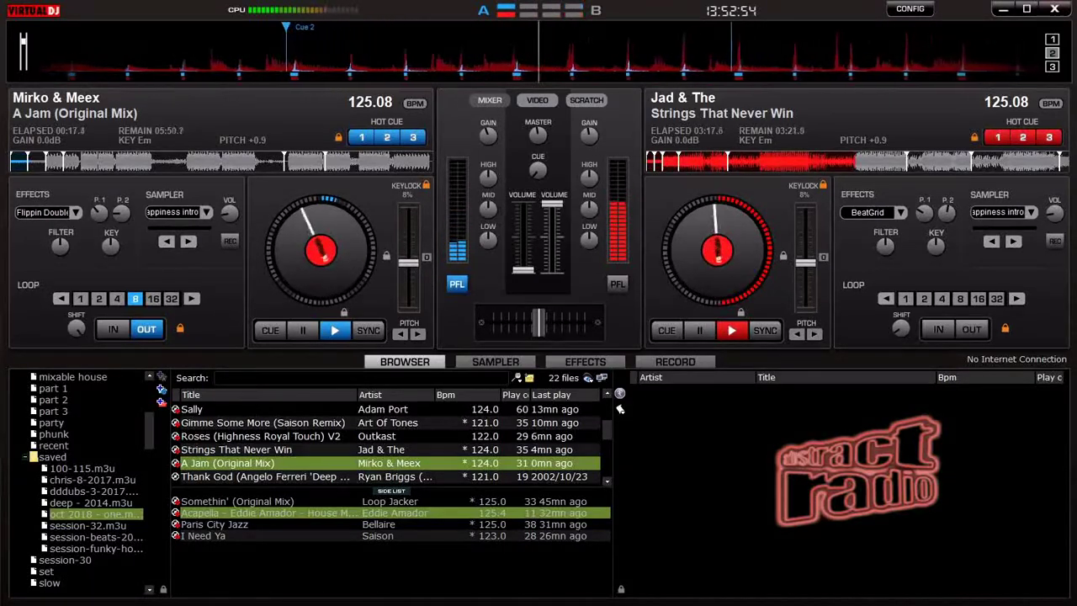
{"action": "key", "text": "2"}
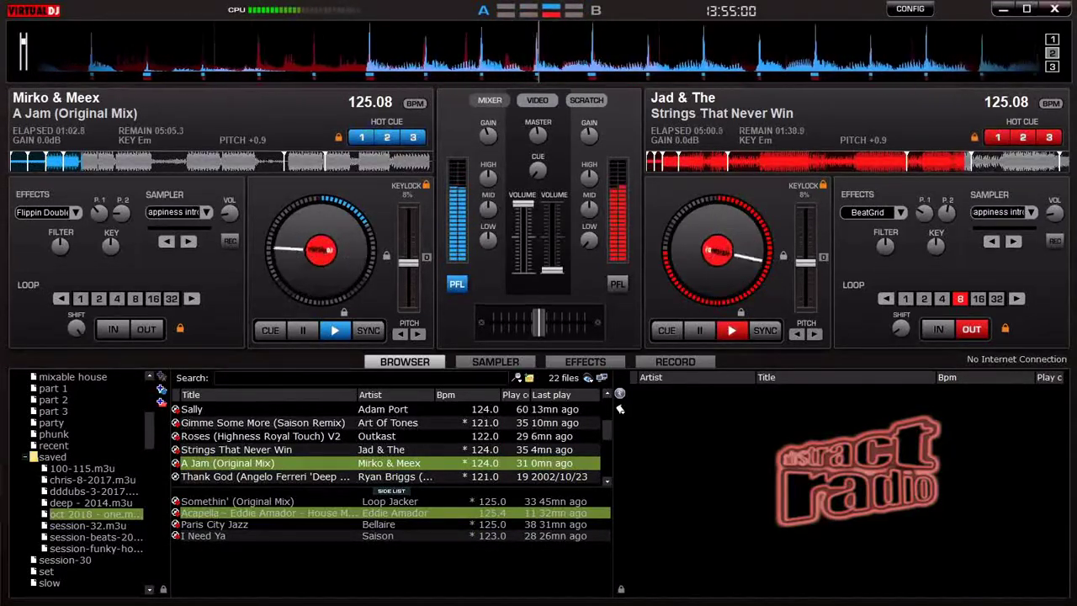
Load Thank God (Angelo Ferreri 'Deep Touch' Mix) onto deck B, start it from cue point 1 in an 8-beat loop and release the loop.
{"action": "key", "text": "Down"}
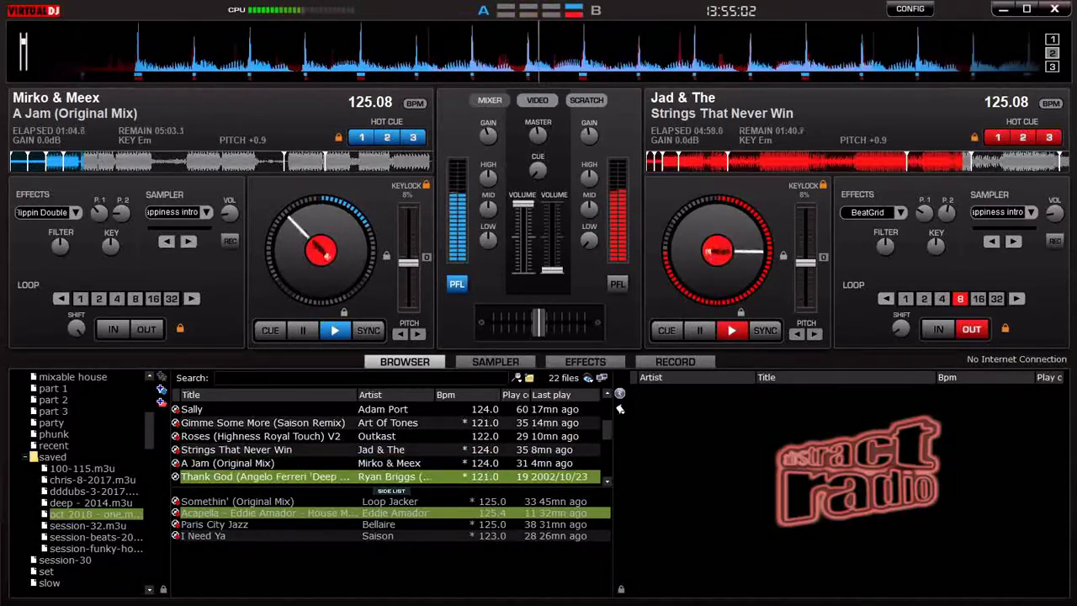
{"action": "key", "text": "ctrl+Right"}
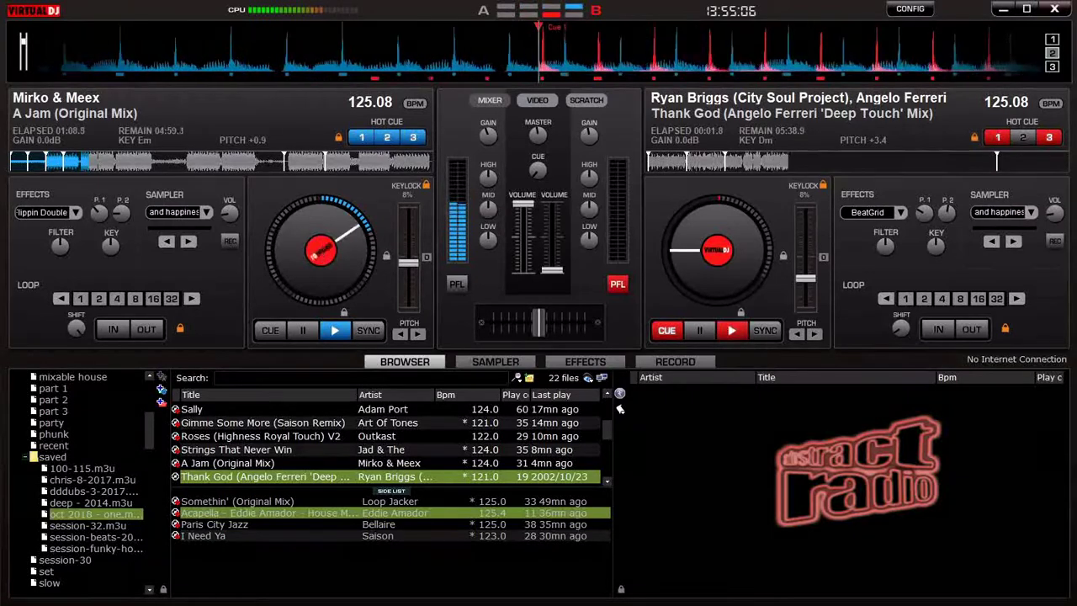
{"action": "key", "text": "Left"}
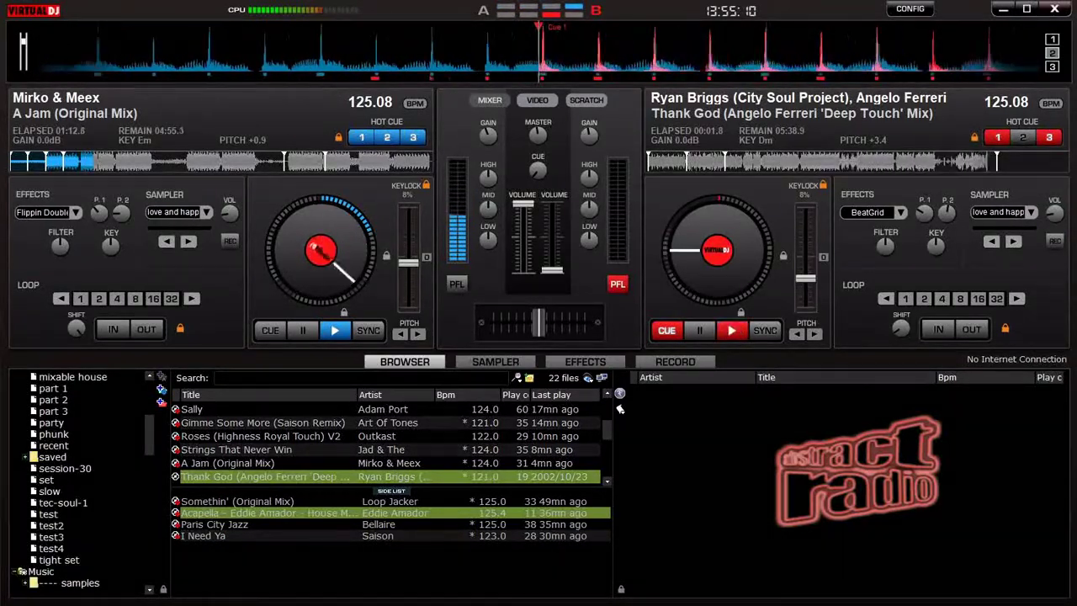
{"action": "key", "text": "l"}
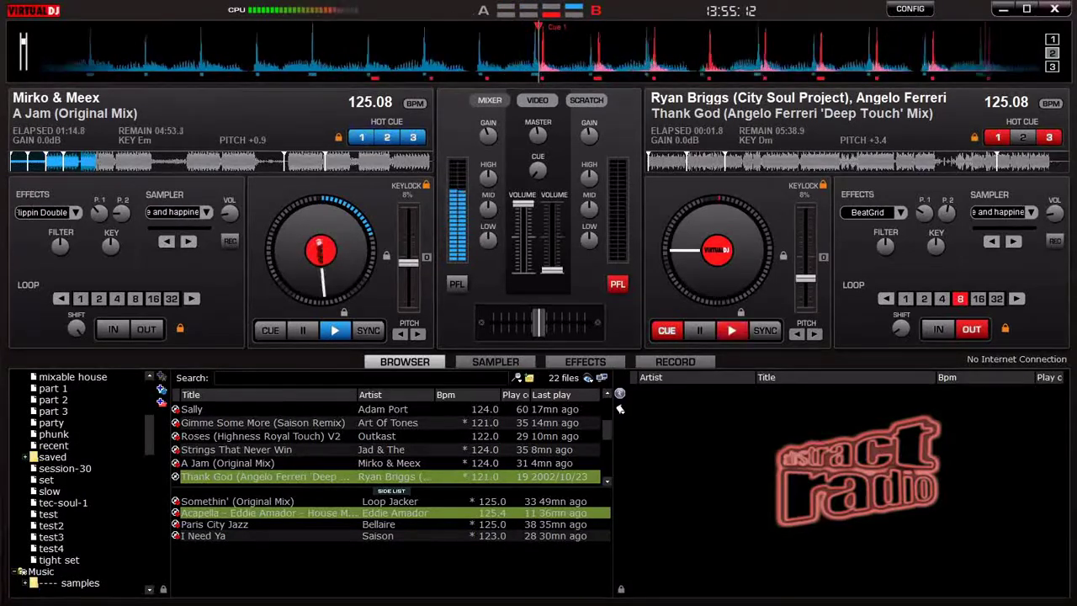
{"action": "key", "text": "space"}
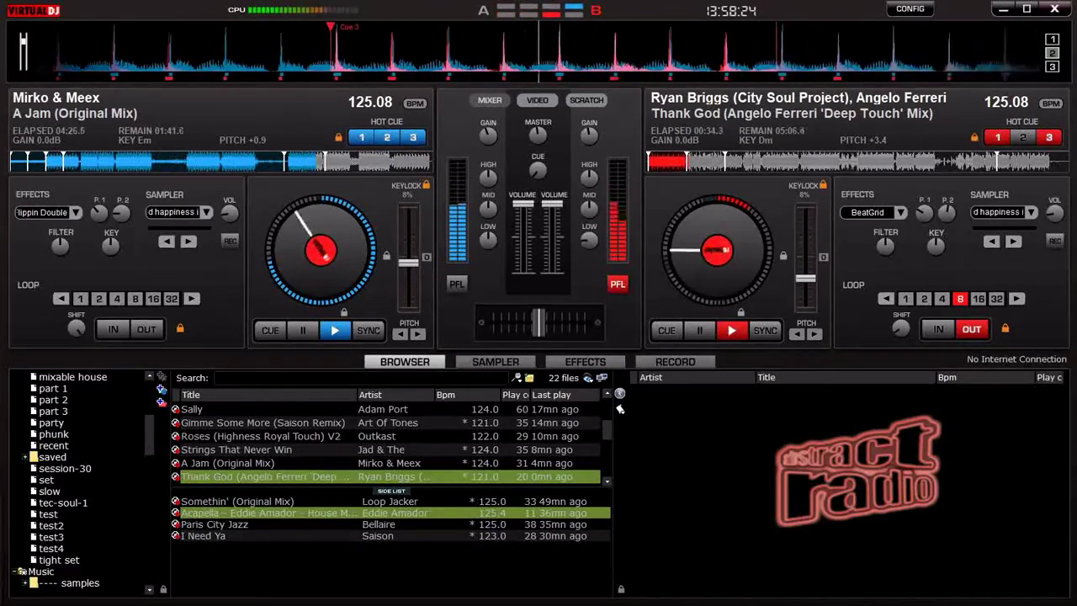
{"action": "key", "text": "l"}
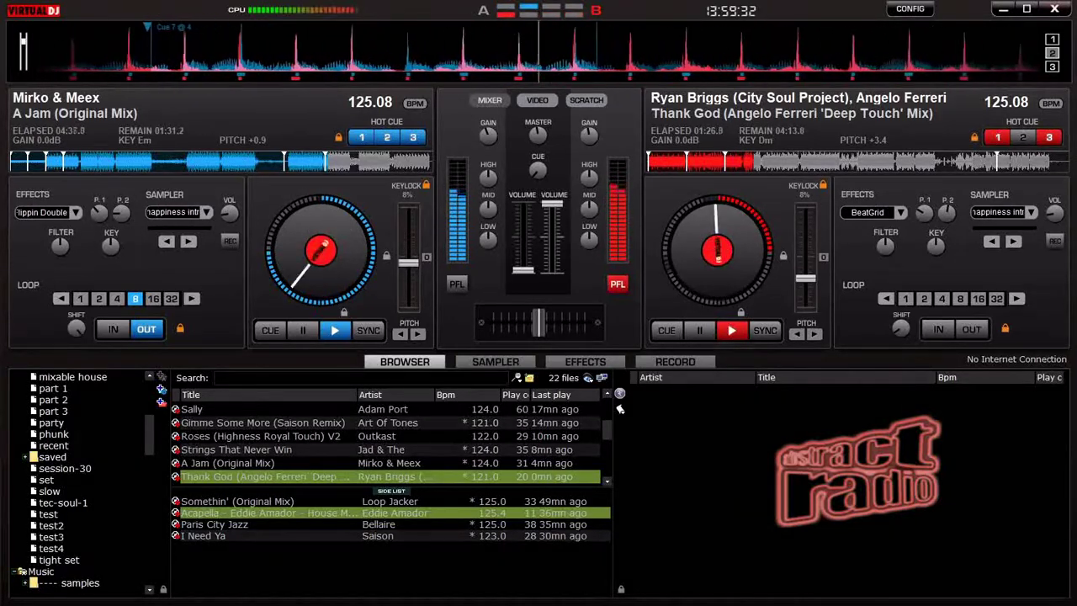
Load Have Passion (Lj's Passionate Piano Mix) onto deck A and start it from cue point 2 in an 8-beat loop.
{"action": "scroll", "coordinate": [620, 408], "scroll_direction": "down", "scroll_amount": 4}
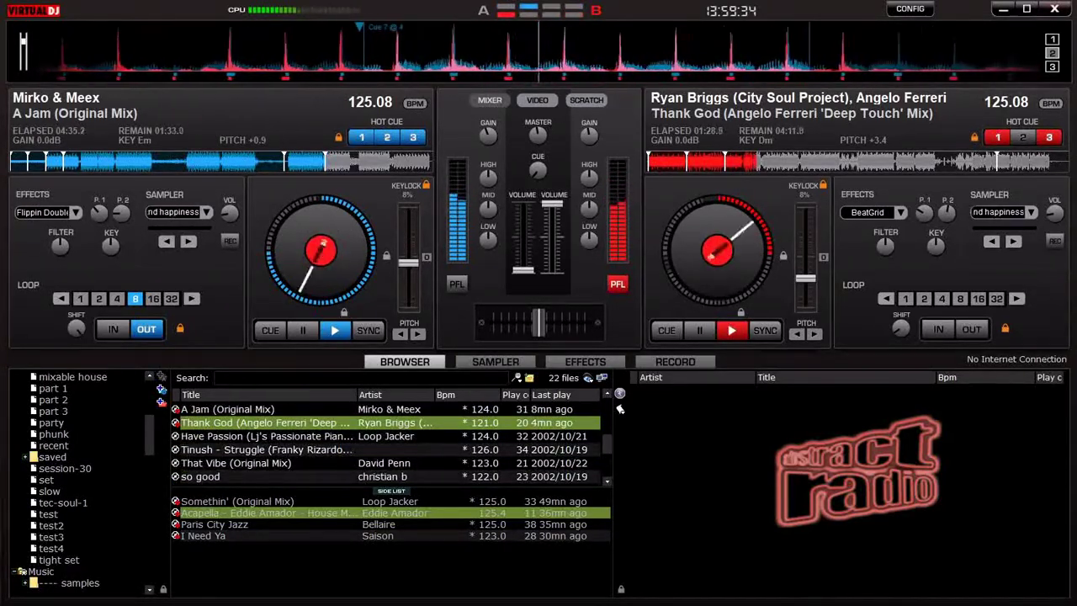
{"action": "key", "text": "Down"}
{"action": "key", "text": "Left"}
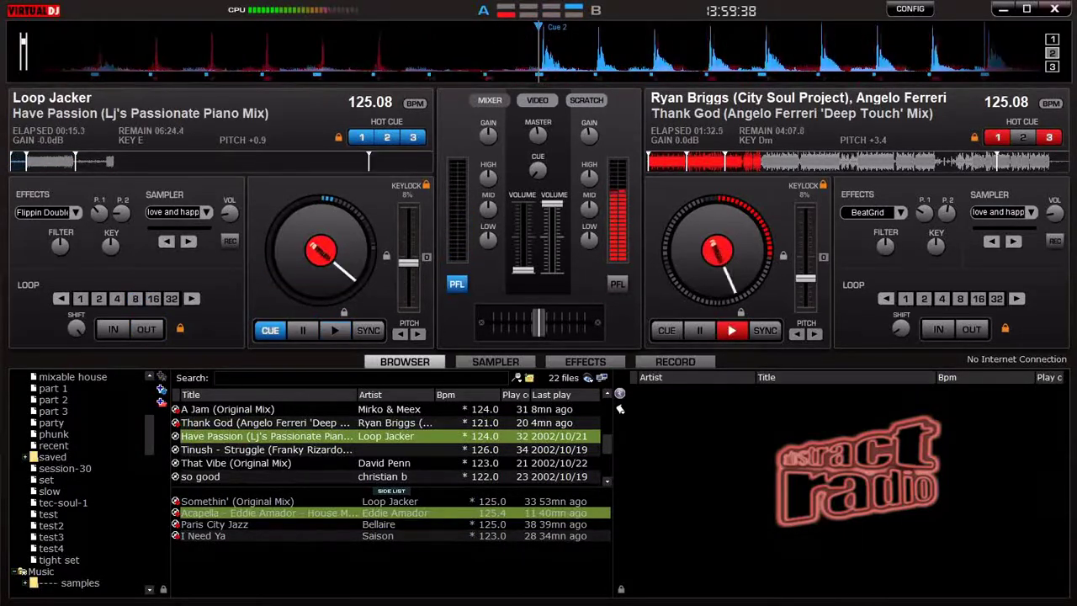
{"action": "key", "text": "l"}
{"action": "key", "text": "space"}
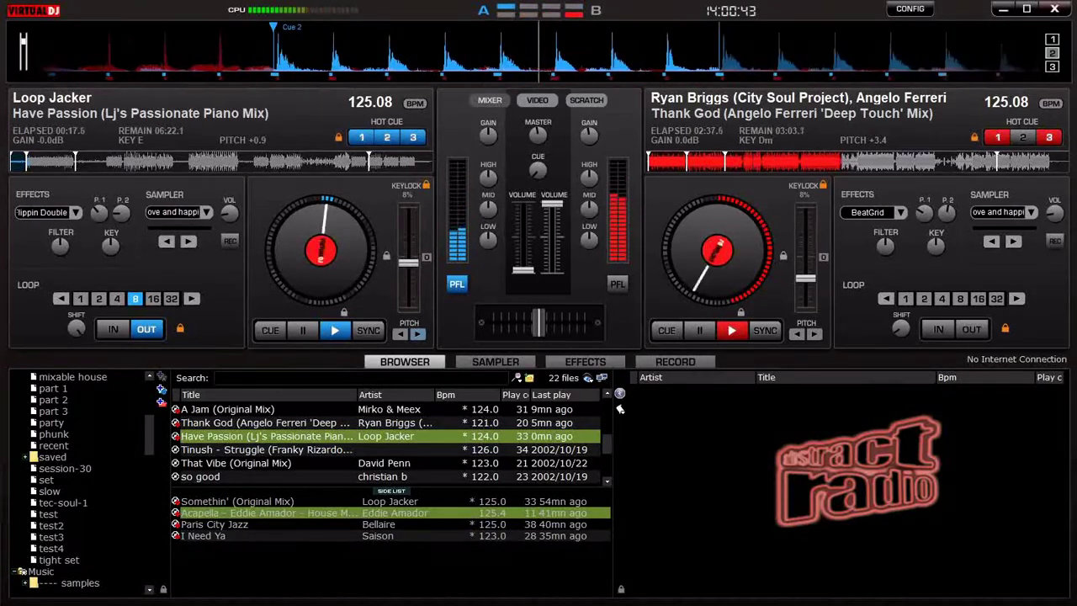
Retrigger Have Passion on deck A from cue point 2 to line it up with Thank God.
{"action": "key", "text": "2"}
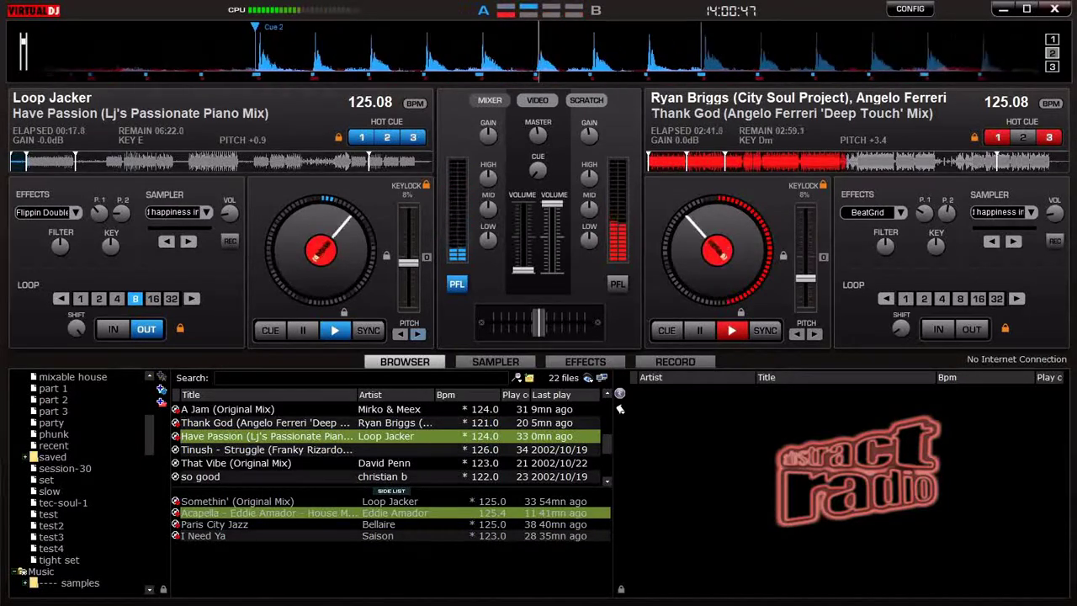
{"action": "key", "text": "2"}
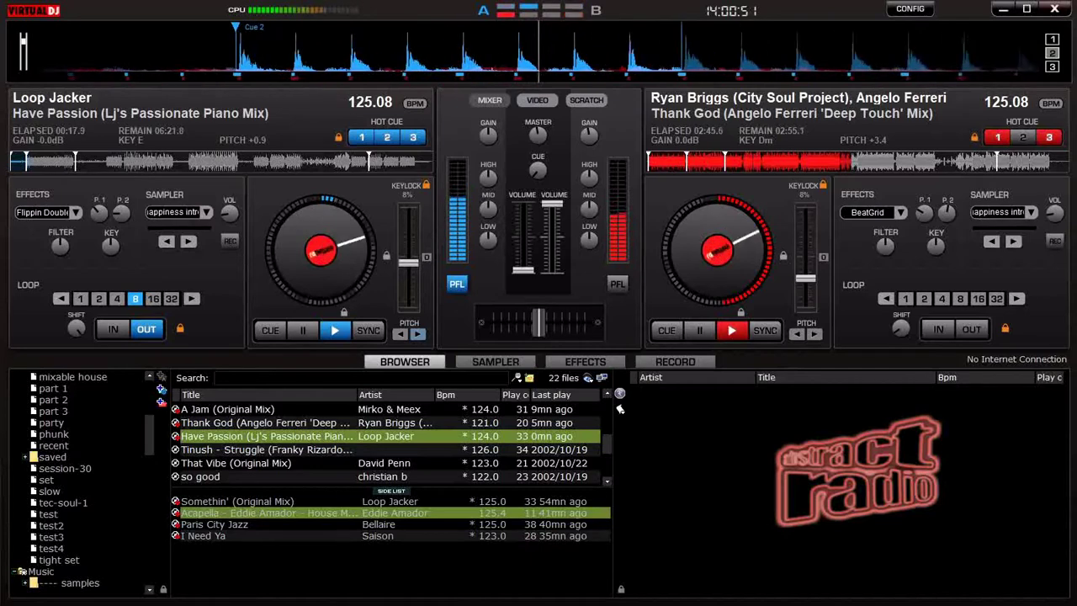
{"action": "key", "text": "2"}
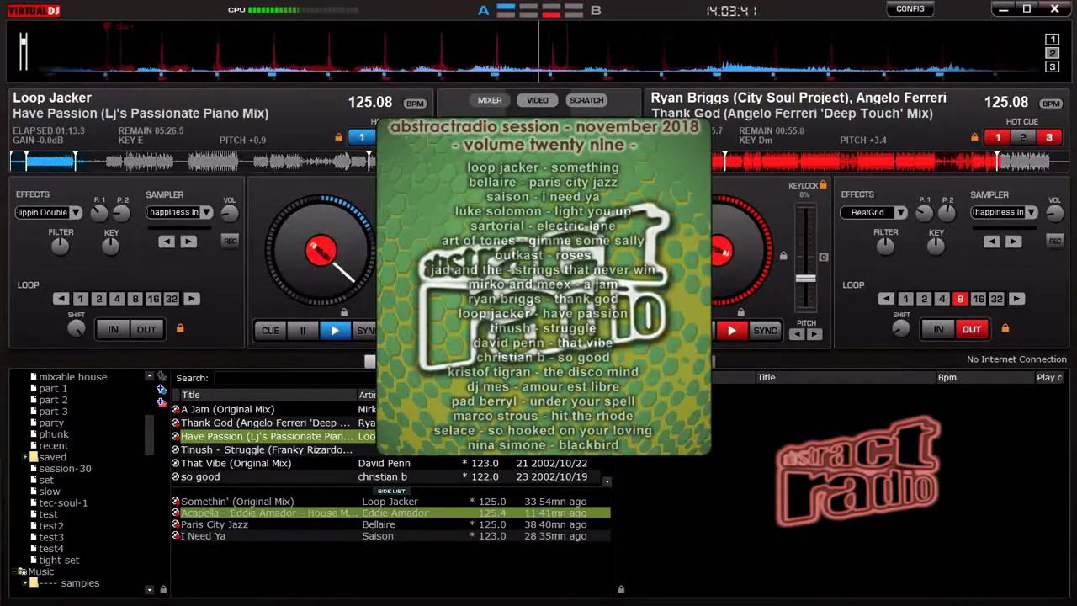
Load Tinush - Struggle (Franky Rizardo Sunset Mix) onto deck B and start it from cue point 1 in a loop.
{"action": "left_click", "coordinate": [265, 449]}
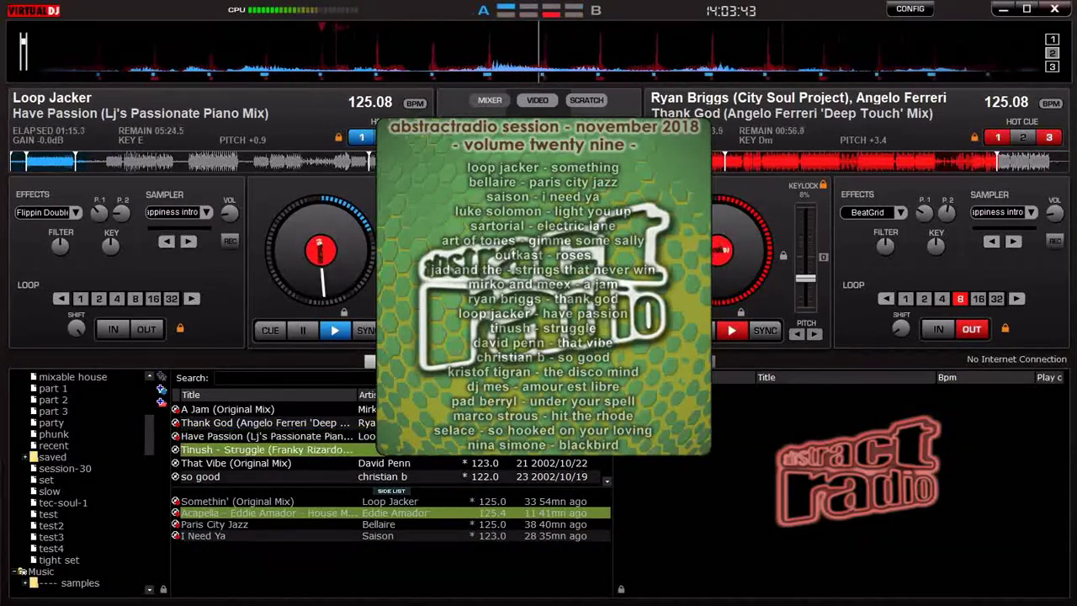
{"action": "key", "text": "ctrl+Right"}
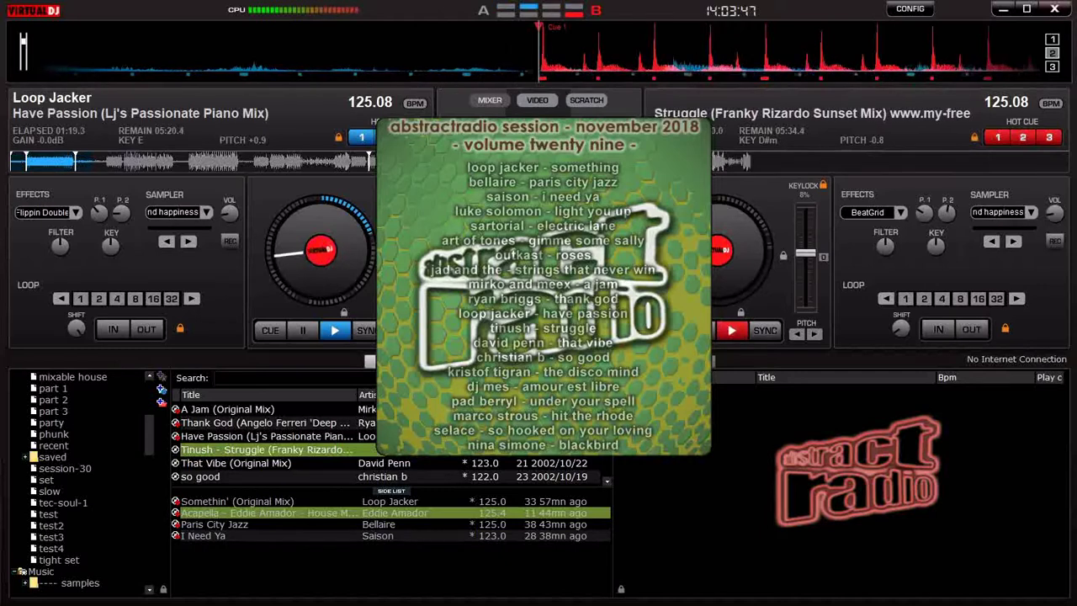
{"action": "key", "text": "space"}
{"action": "key", "text": "l"}
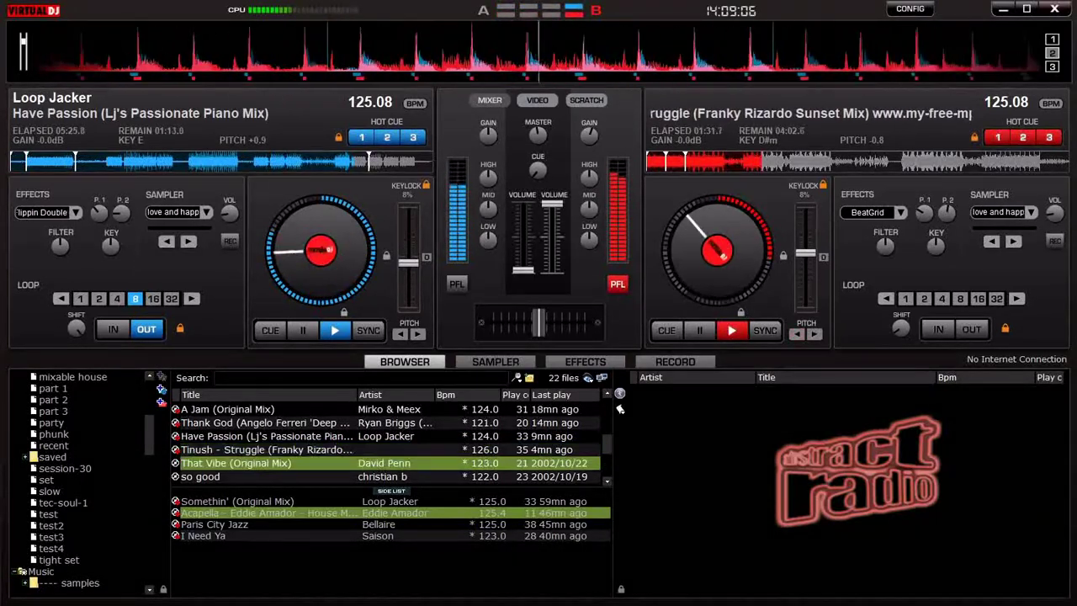
Load That Vibe (Original Mix) onto deck A and cue it at cue point 2 with an 8-beat loop.
{"action": "key", "text": "ctrl+Left"}
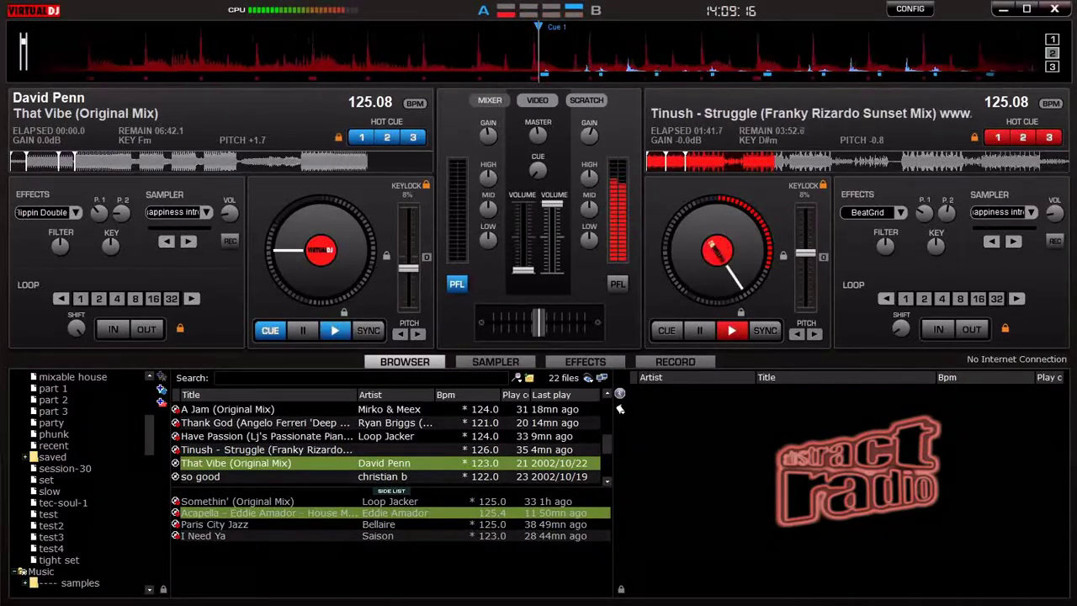
{"action": "key", "text": "space"}
{"action": "key", "text": "8"}
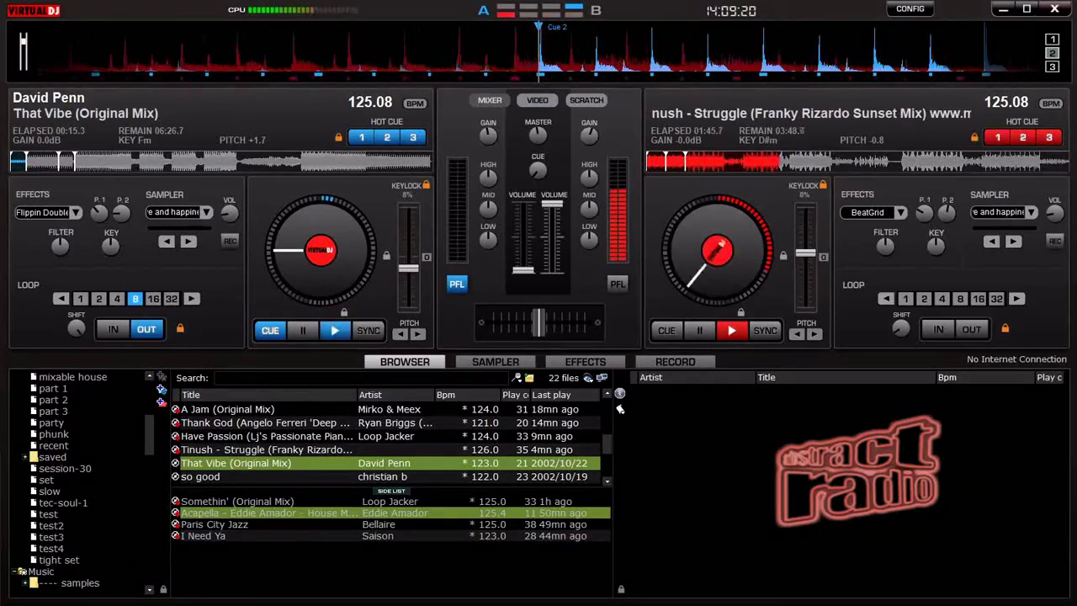
Start That Vibe (Original Mix) on deck A in its loop, and load so good by christian b onto deck B.
{"action": "key", "text": "space"}
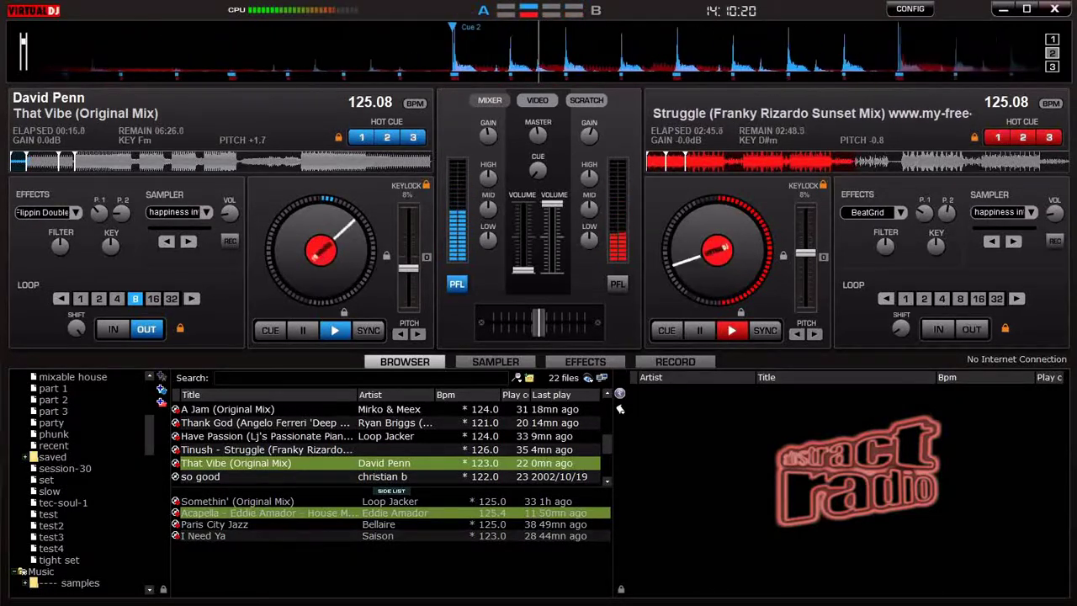
{"action": "key", "text": "Tab"}
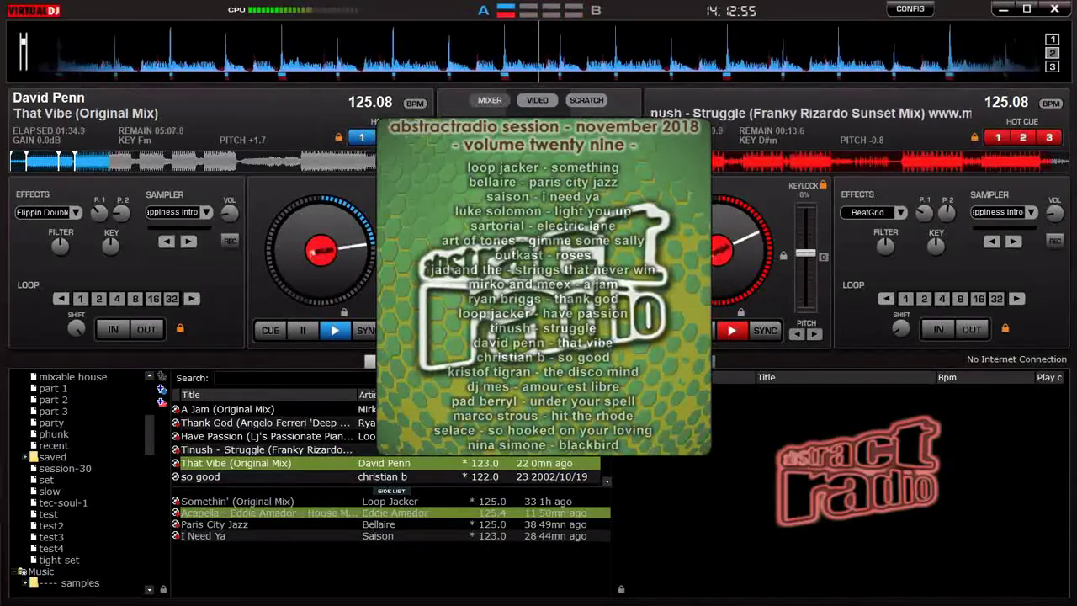
{"action": "left_click", "coordinate": [200, 476]}
{"action": "key", "text": "ctrl+Right"}
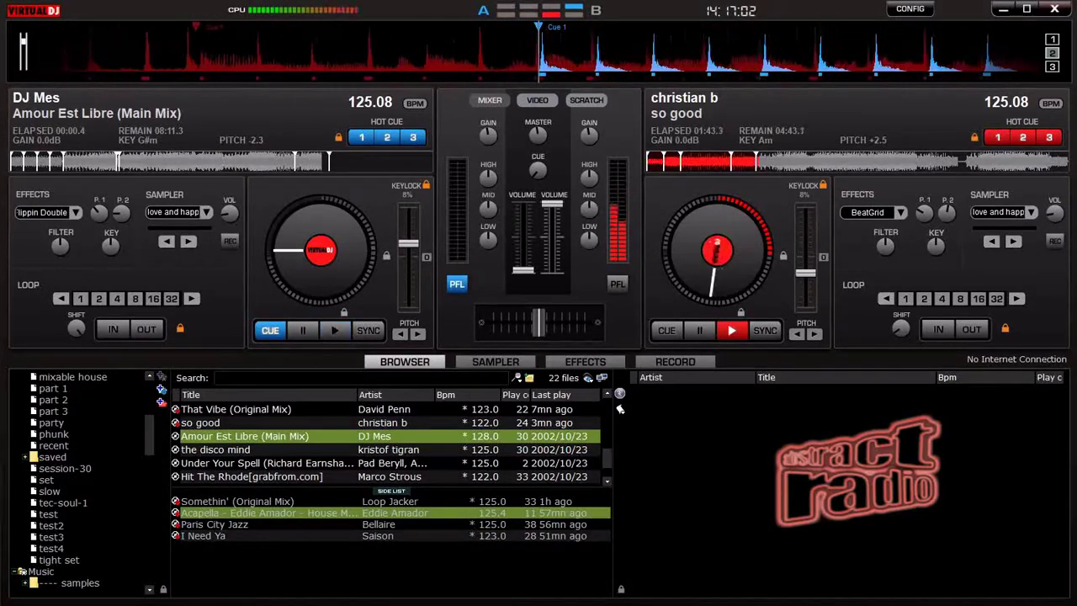
Load the disco mind by kristof tigran onto deck A and start it from cue point 1 in an 8-beat loop.
{"action": "key", "text": "Down"}
{"action": "key", "text": "Left"}
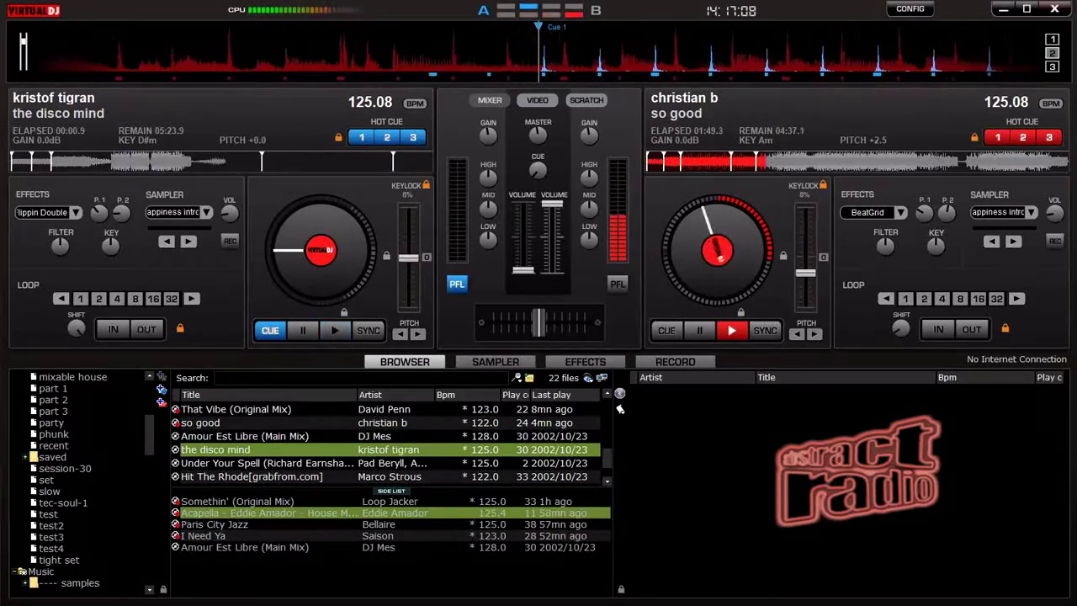
{"action": "key", "text": "l"}
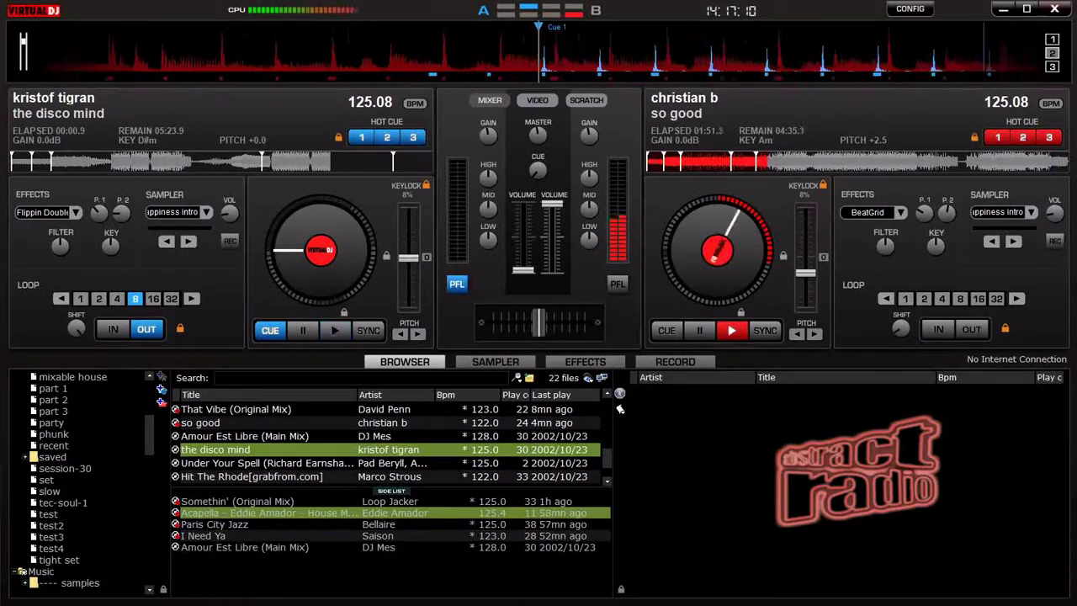
{"action": "key", "text": "space"}
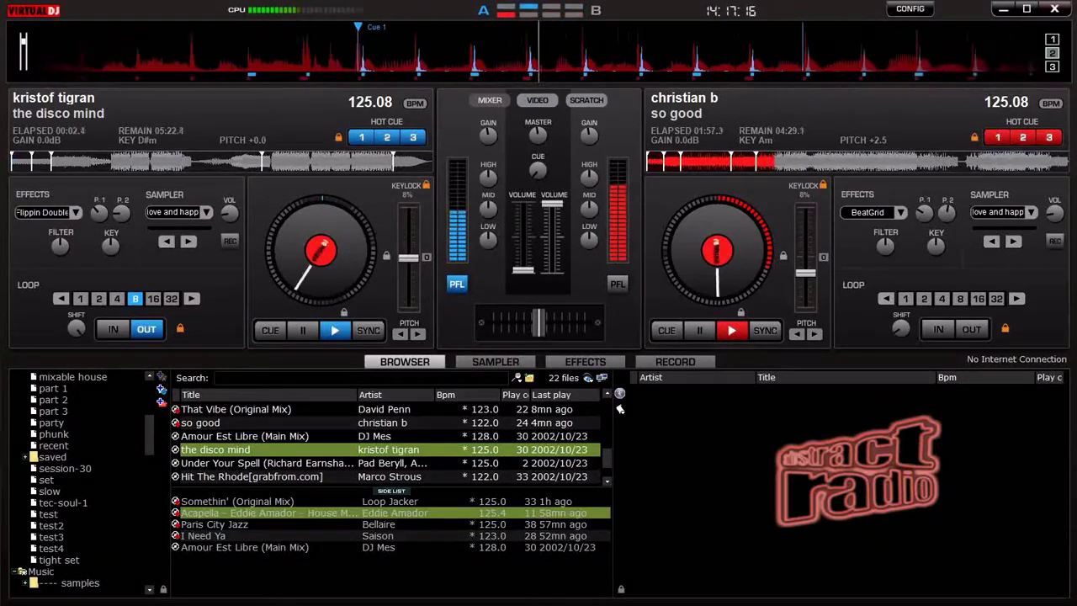
Jump the disco mind on deck A to cue point 3 and retrigger it to line it up with so good.
{"action": "key", "text": "Tab"}
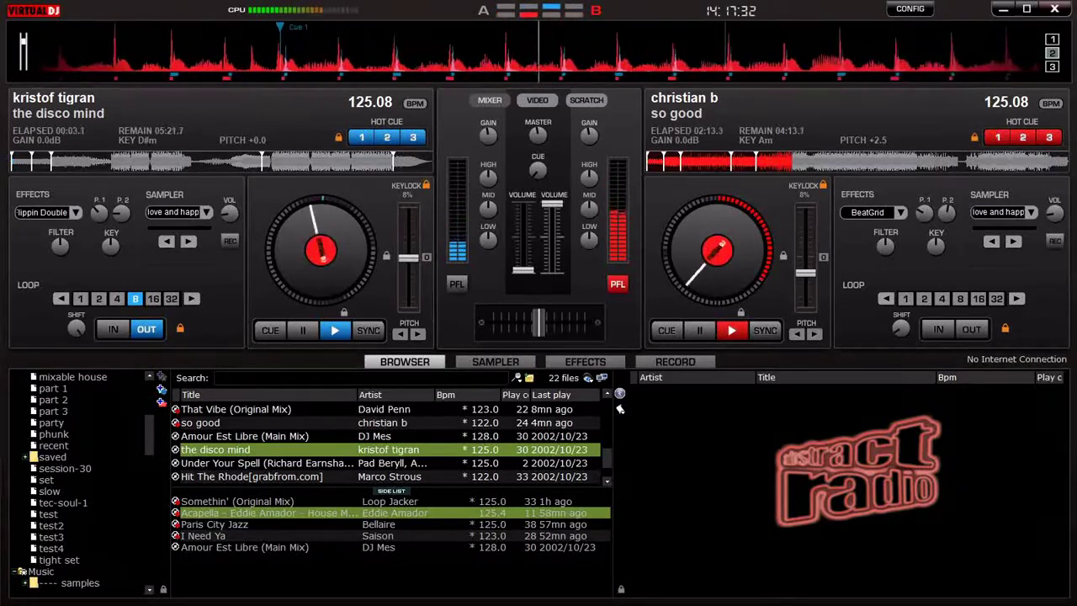
{"action": "key", "text": "p"}
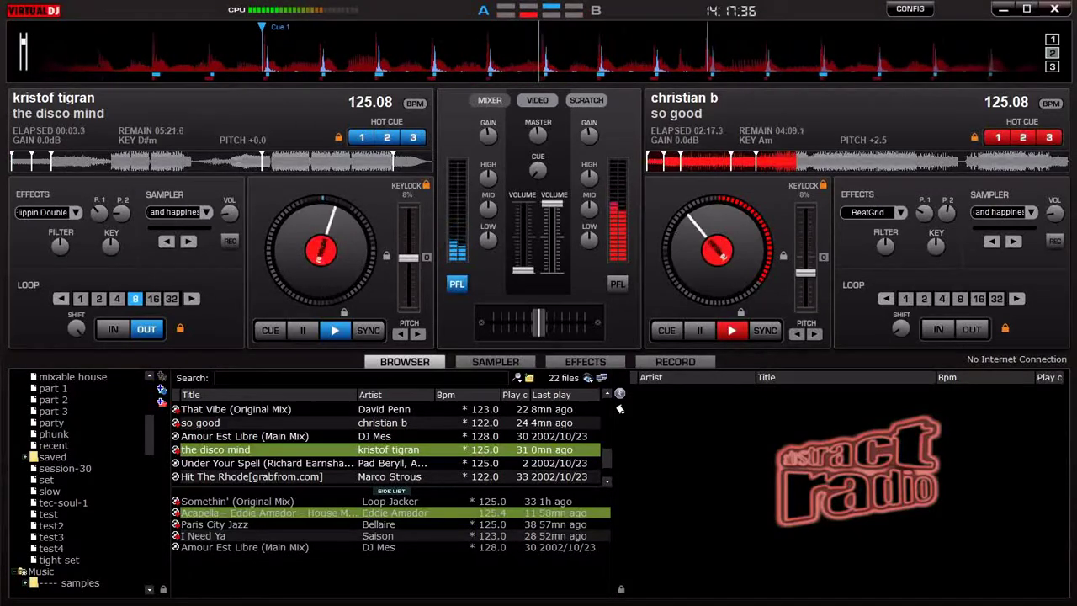
{"action": "key", "text": "3"}
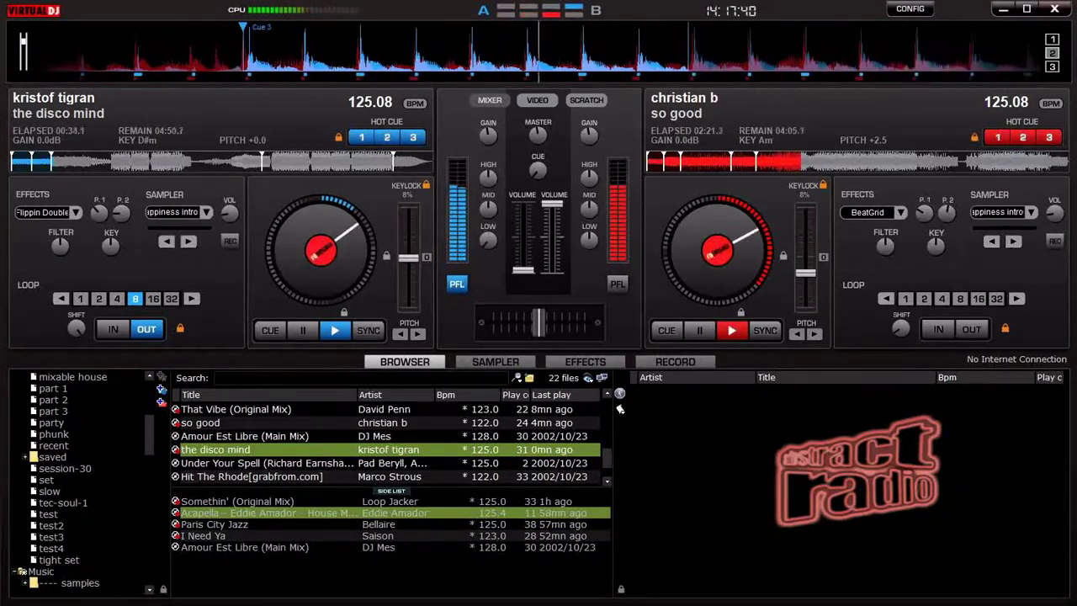
{"action": "key", "text": "3"}
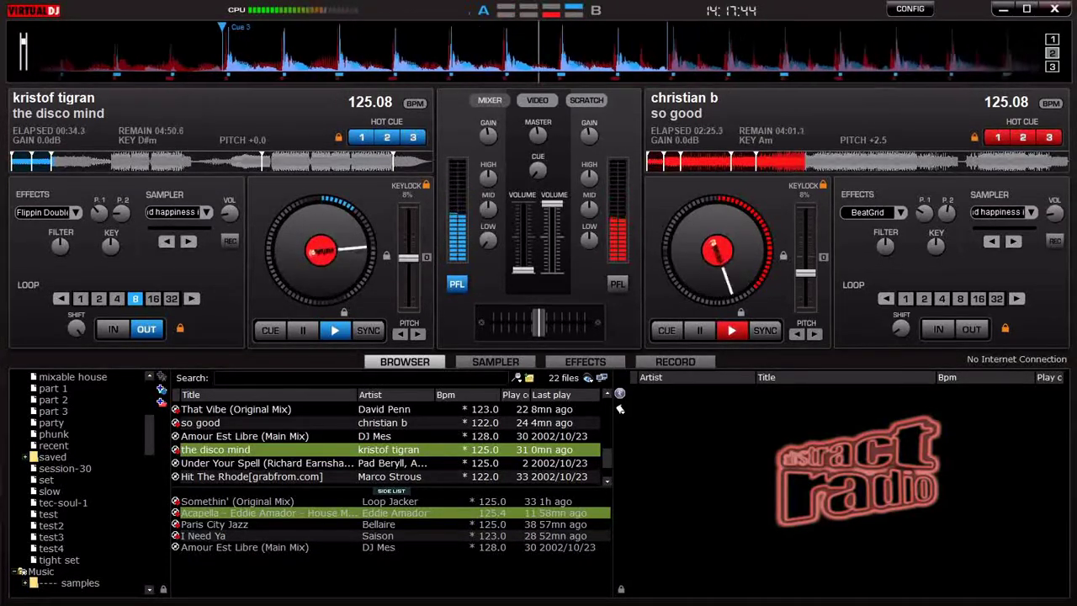
{"action": "key", "text": "3"}
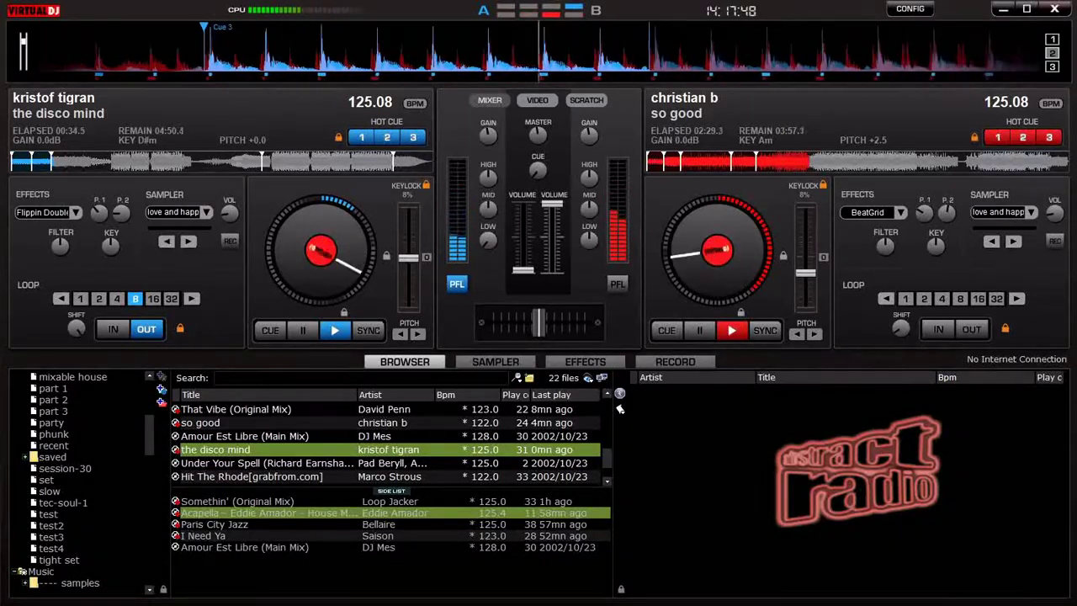
{"action": "key", "text": "3"}
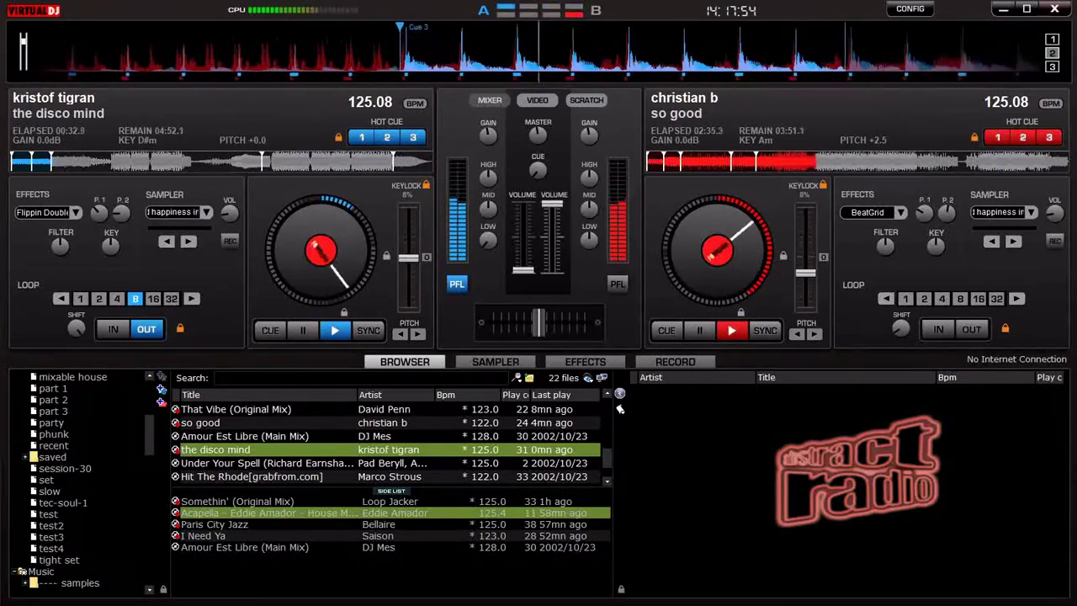
{"action": "key", "text": "Tab"}
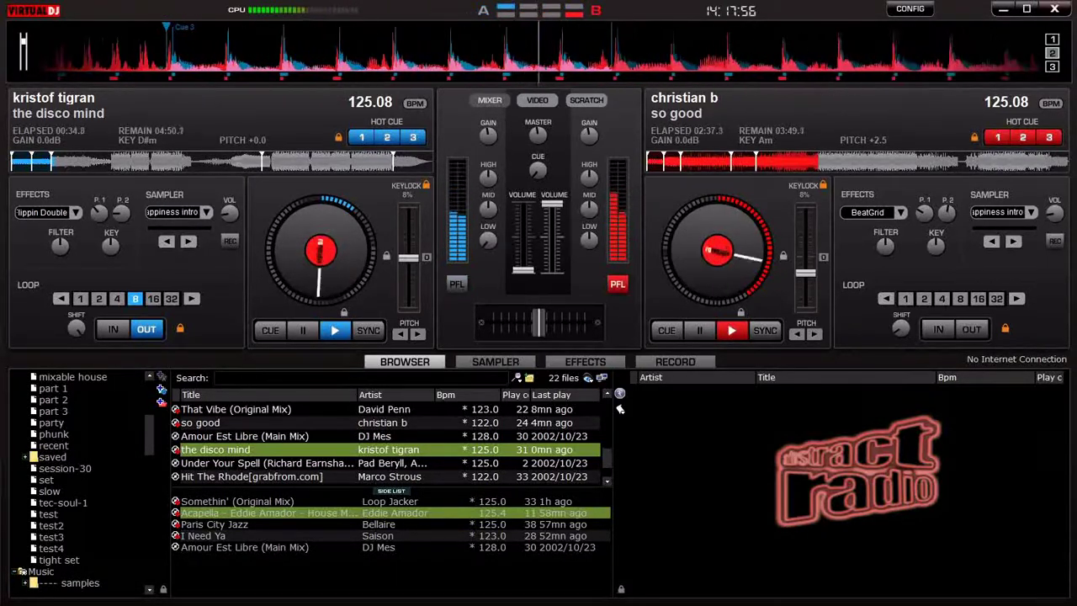
{"action": "key", "text": "3"}
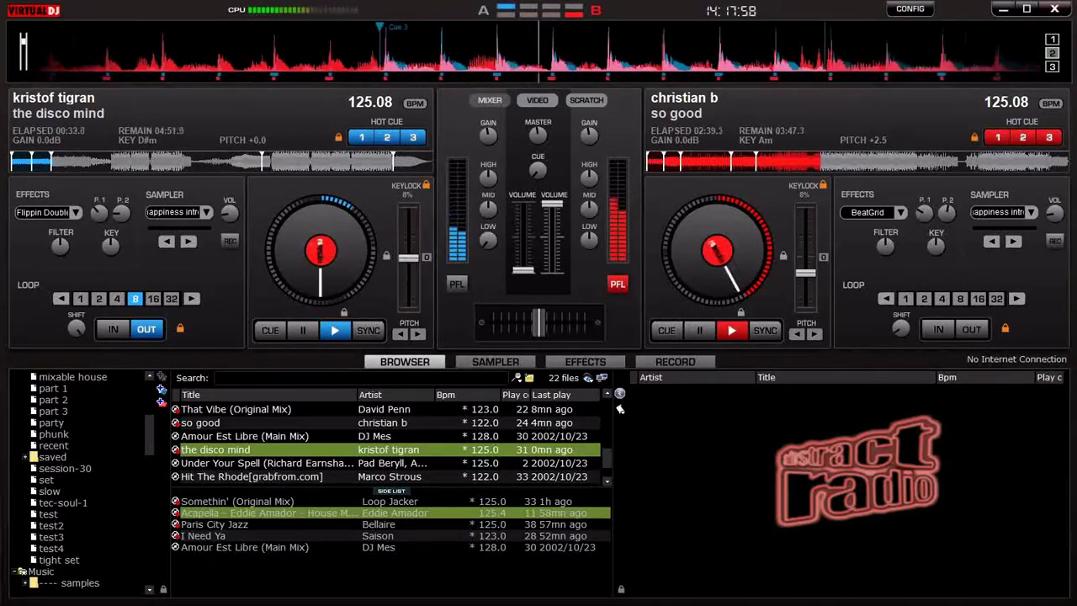
{"action": "key", "text": "Tab"}
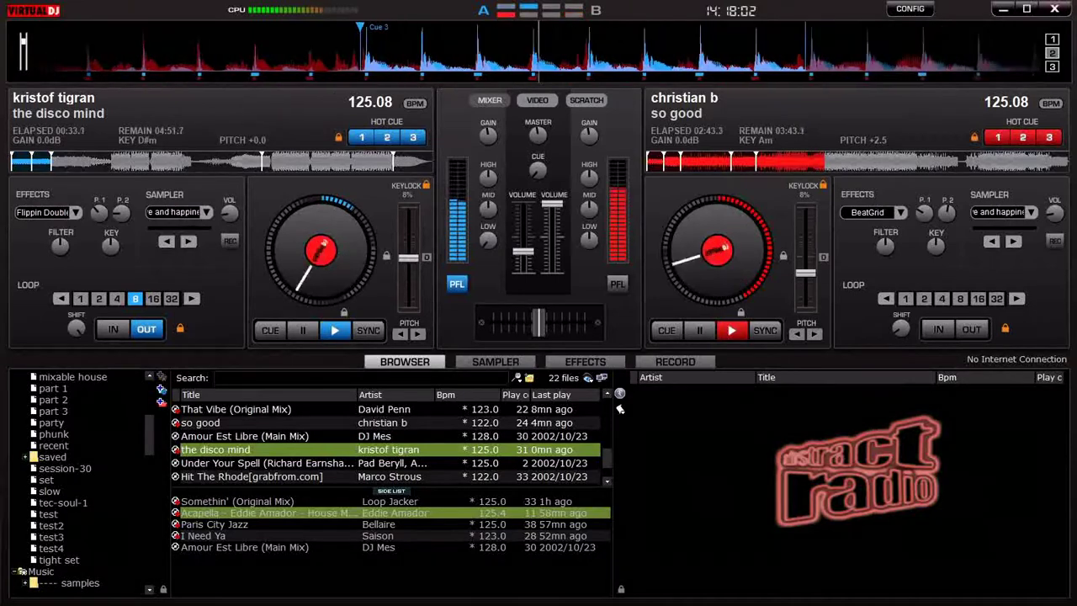
{"action": "key", "text": "3"}
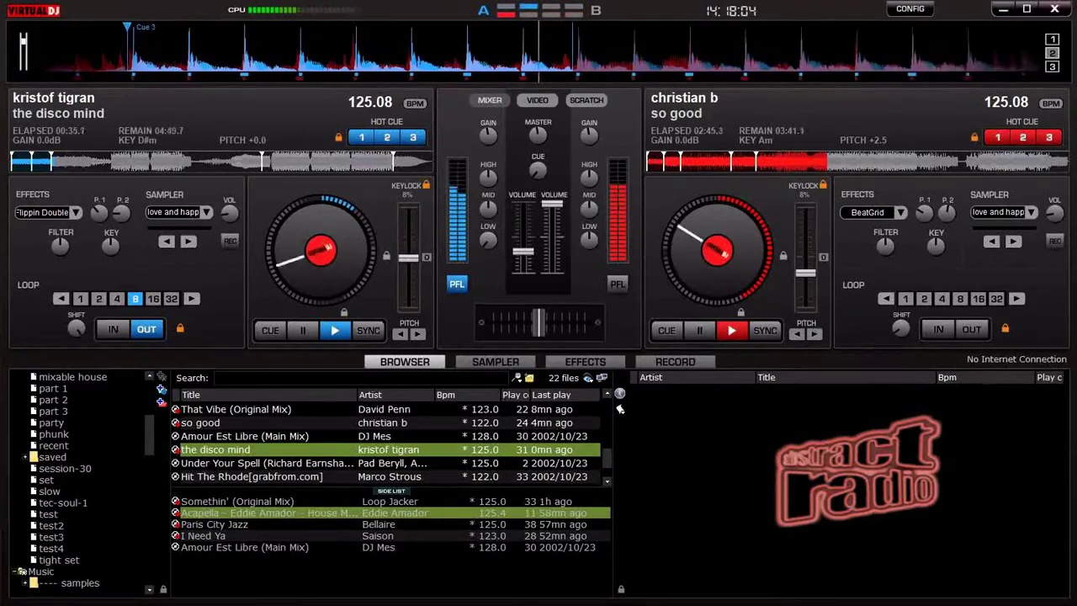
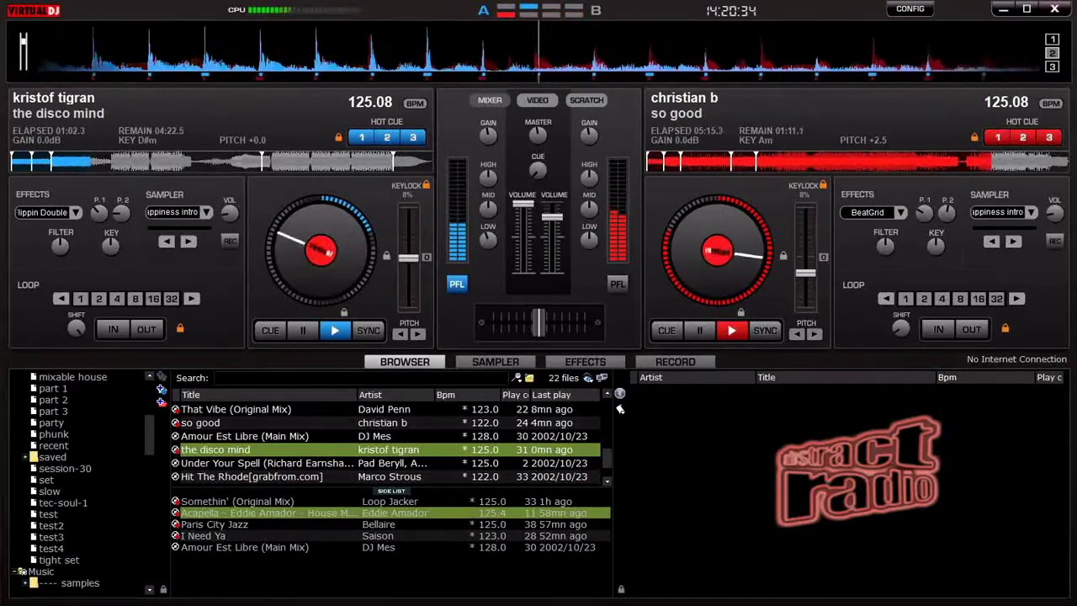
Hold so good on deck B in a 16-beat loop, and briefly loop the disco mind on deck A before releasing it.
{"action": "key", "text": "l"}
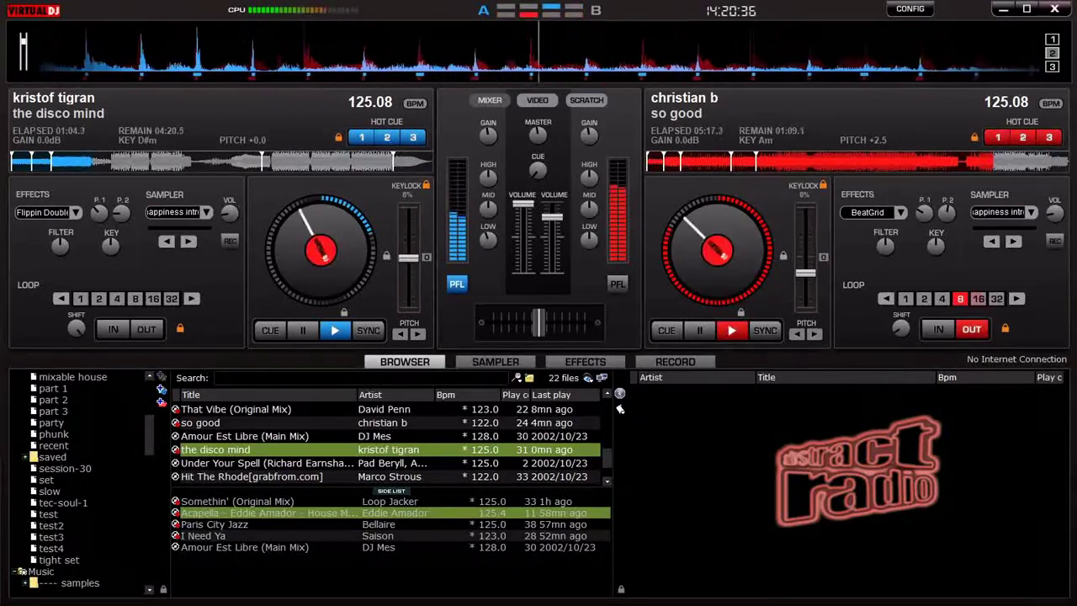
{"action": "key", "text": "Right"}
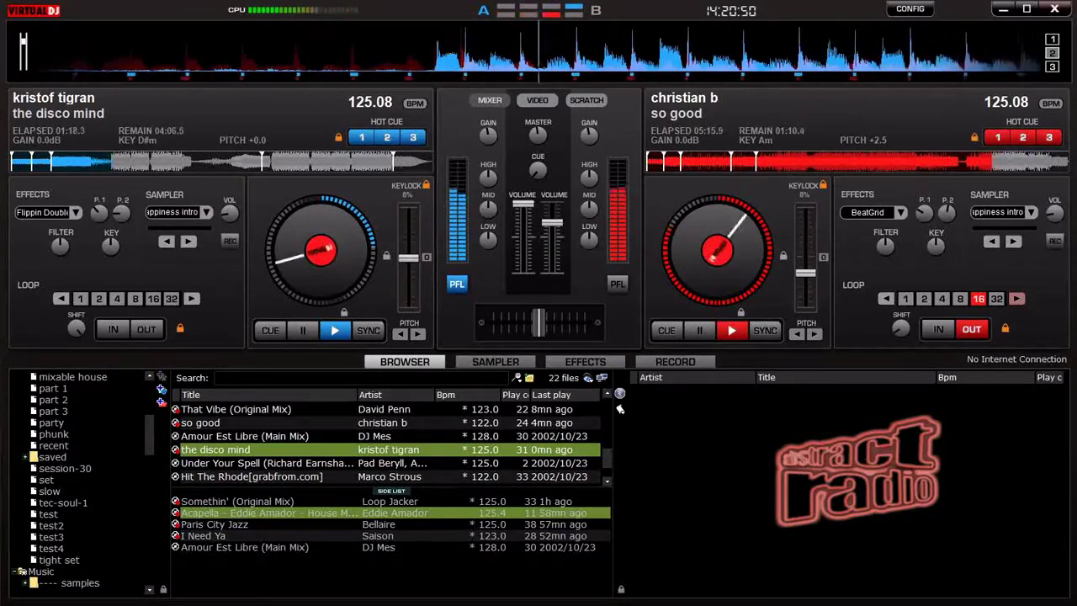
{"action": "key", "text": "l"}
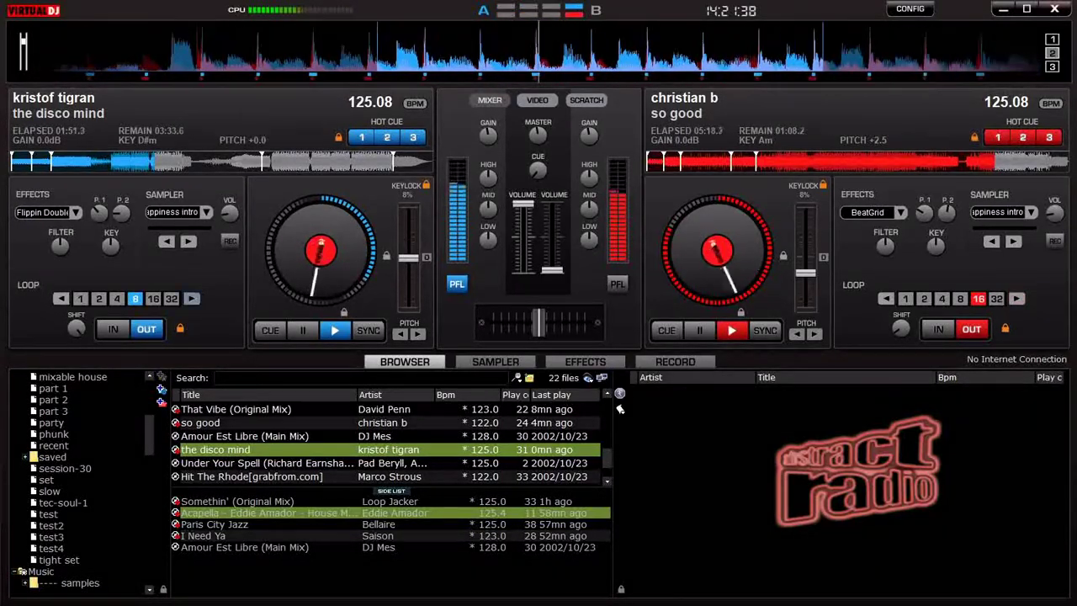
{"action": "key", "text": "l"}
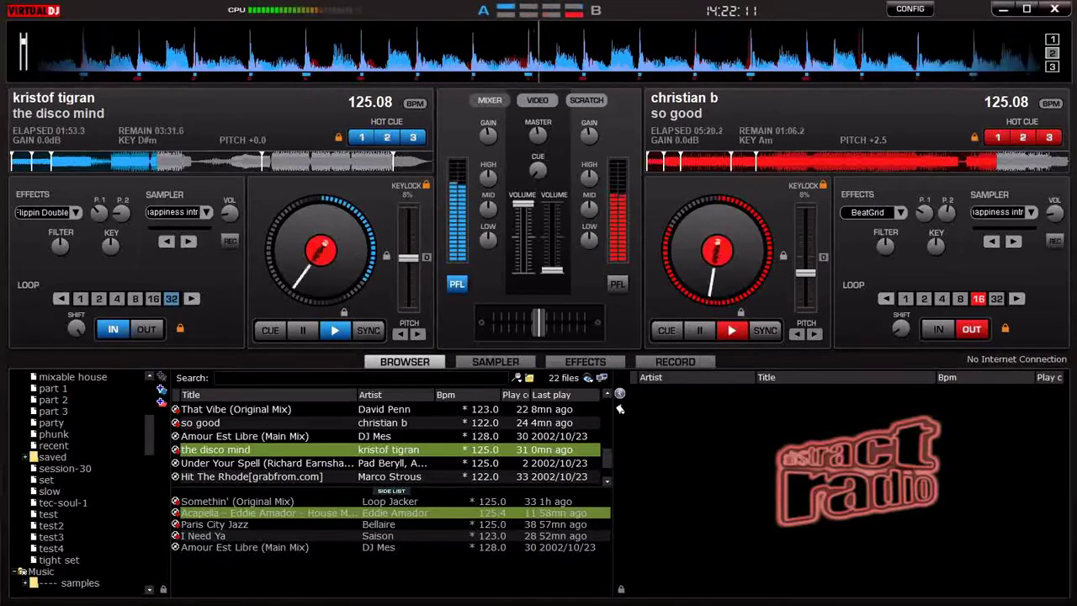
{"action": "key", "text": "l"}
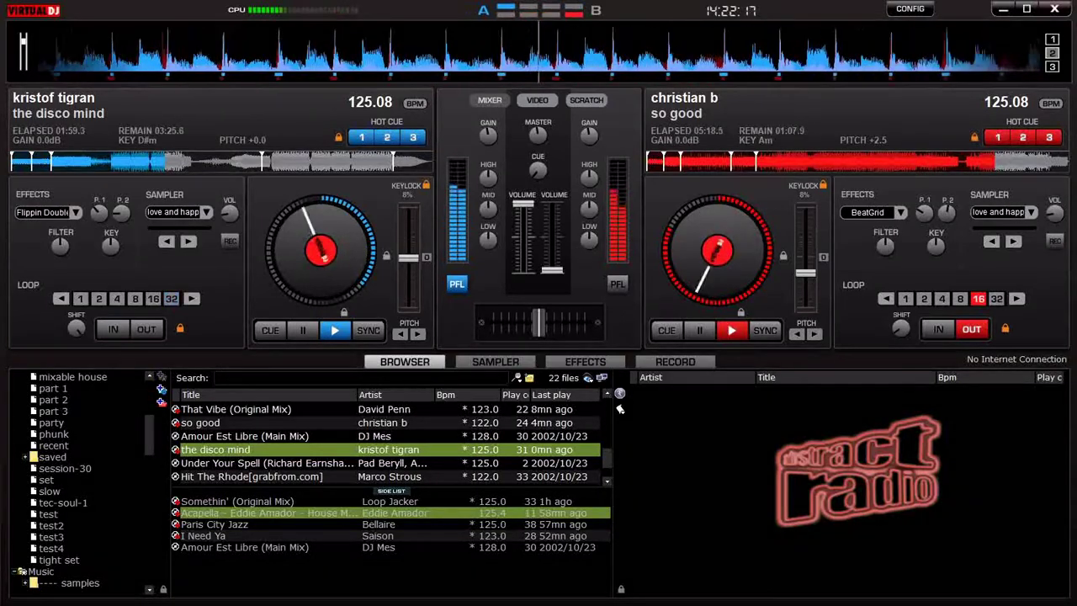
Load Amour Est Libre (Main Mix) by DJ Mes onto deck B and start it playing.
{"action": "key", "text": "Up"}
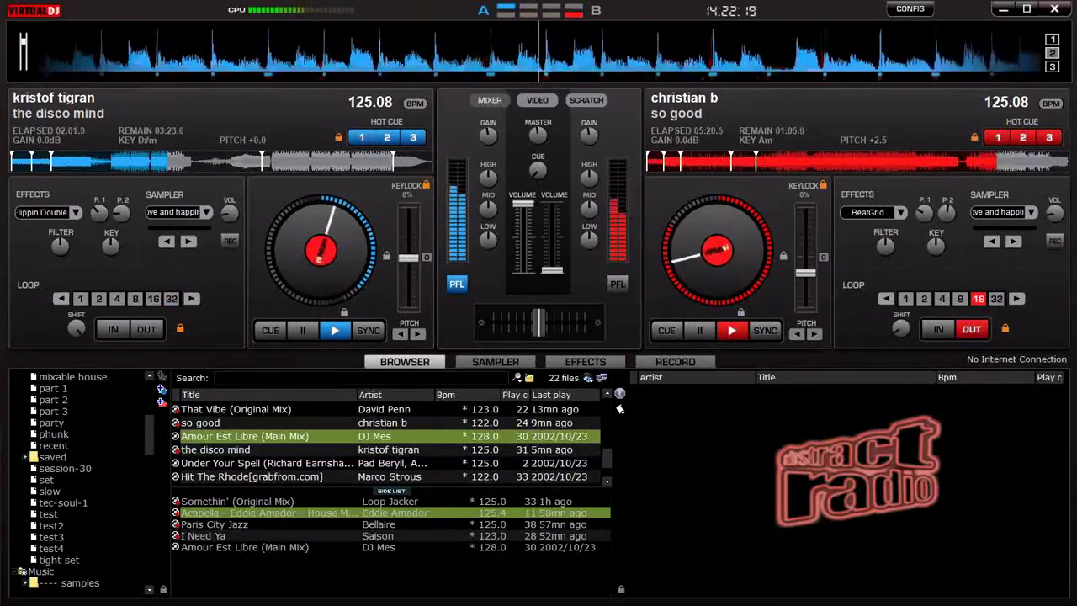
{"action": "key", "text": "shift+Right"}
{"action": "key", "text": "space"}
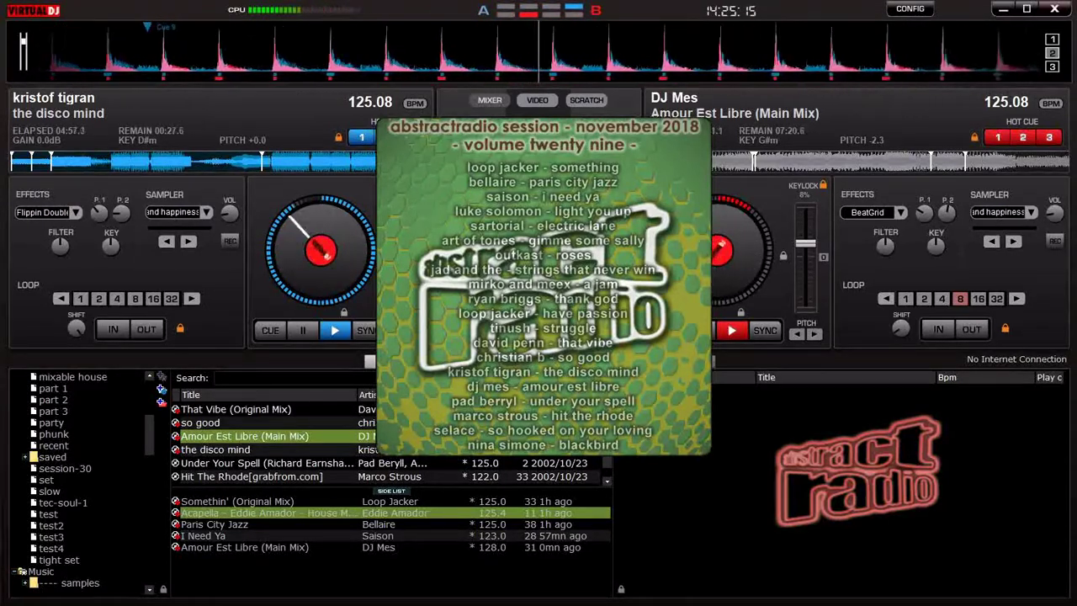
Hold the disco mind on deck A in an 8-beat loop, and replace it with Under Your Spell (Richard Earnshaw Remix) looping from cue point 1.
{"action": "key", "text": "l"}
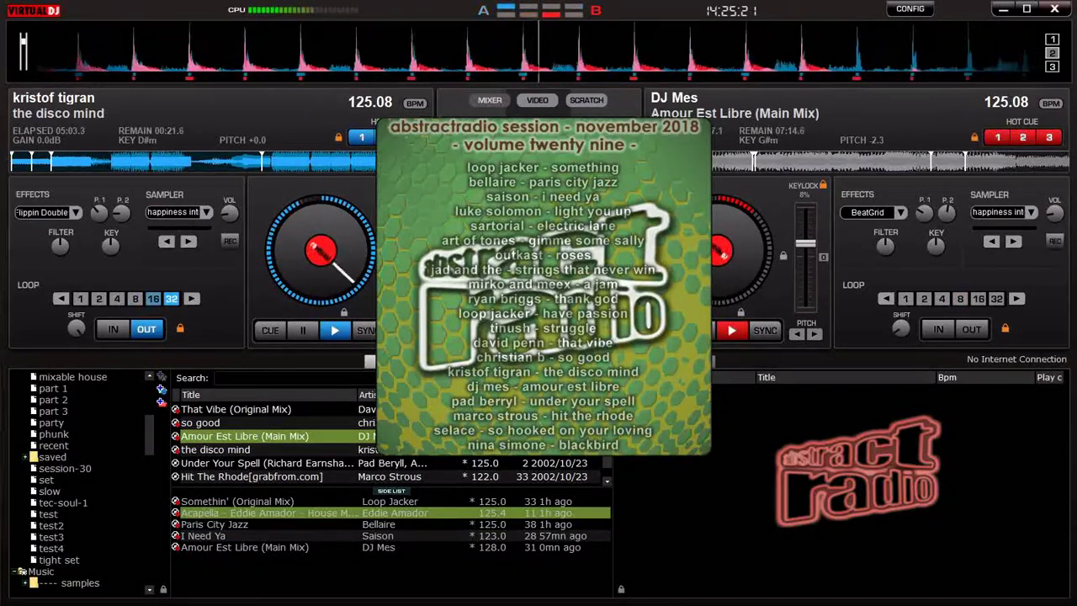
{"action": "key", "text": "minus"}
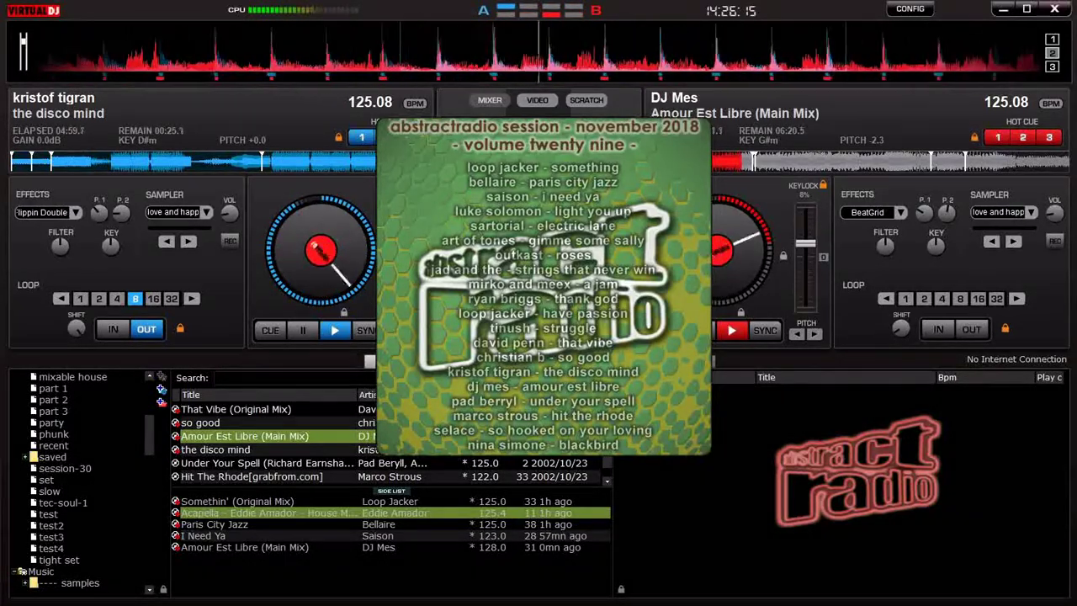
{"action": "left_click", "coordinate": [261, 462]}
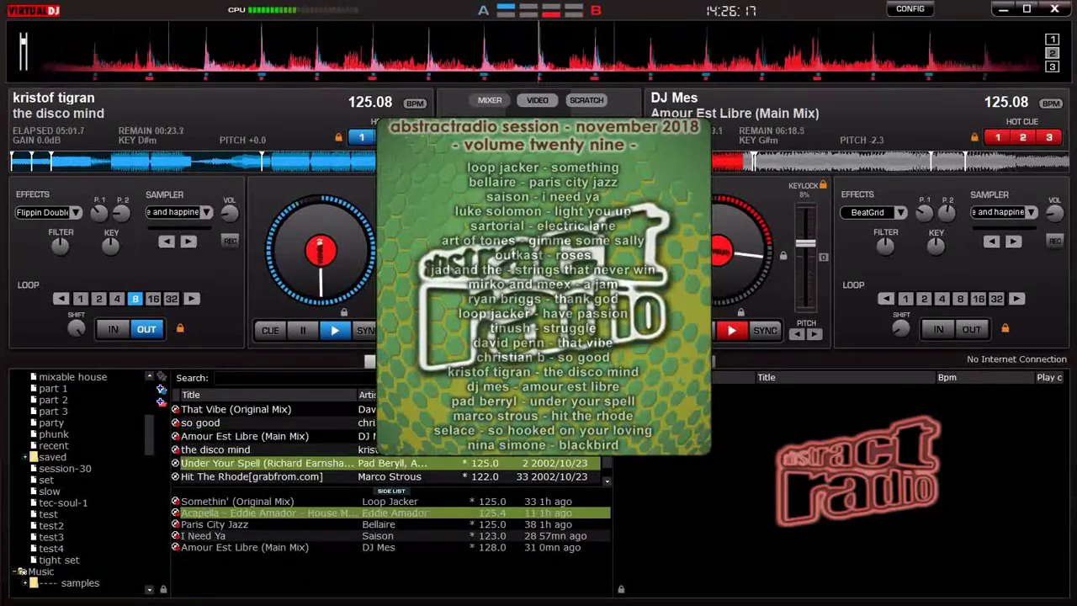
{"action": "key", "text": "Left"}
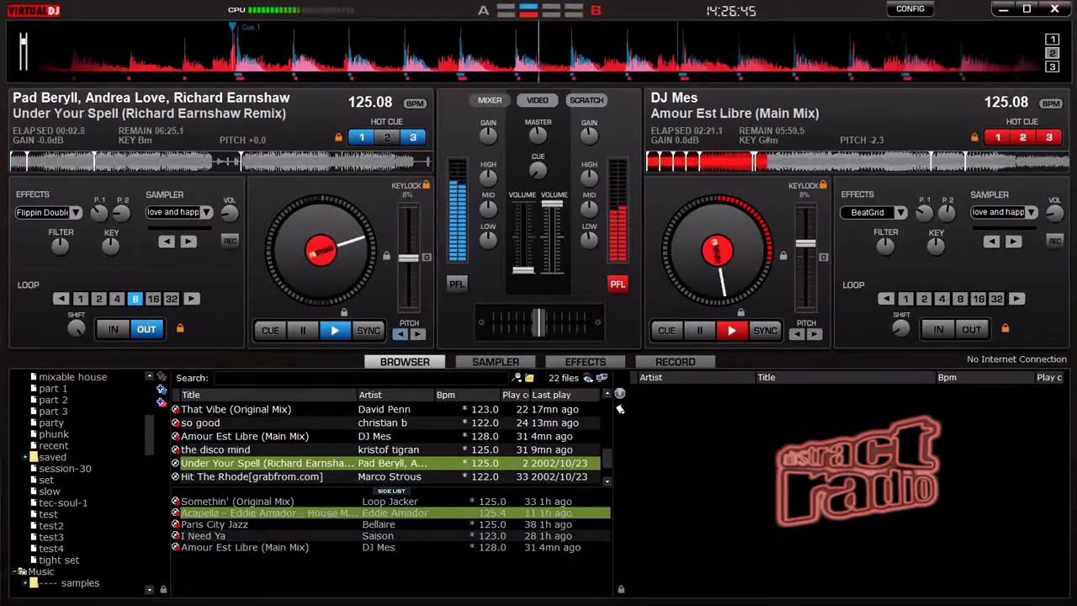
Jump Under Your Spell on deck A to cue point 3 and retrigger it to blend it with Amour Est Libre.
{"action": "key", "text": "p"}
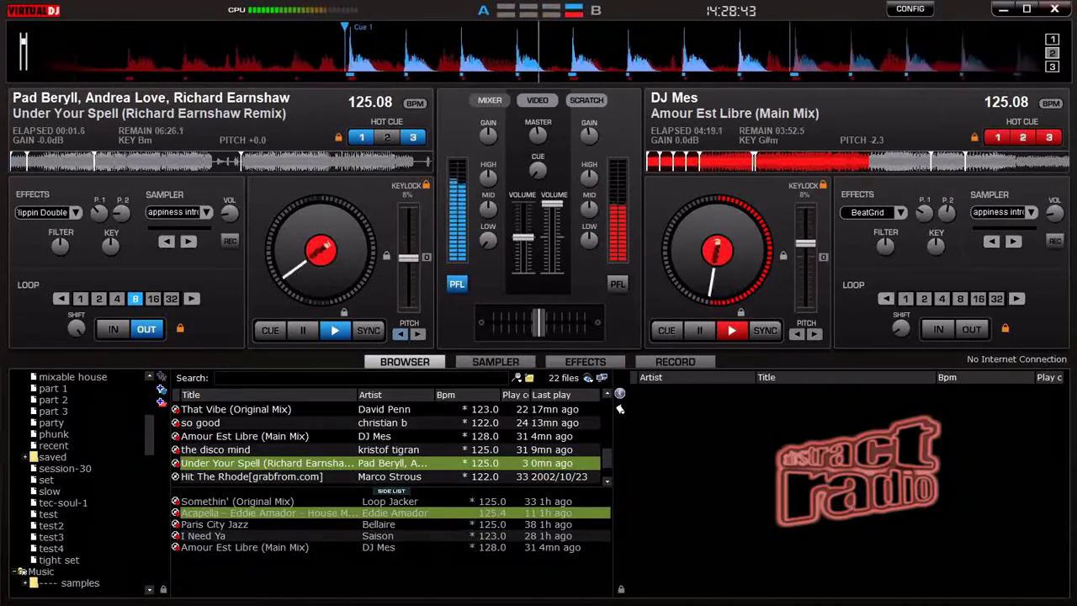
{"action": "key", "text": "3"}
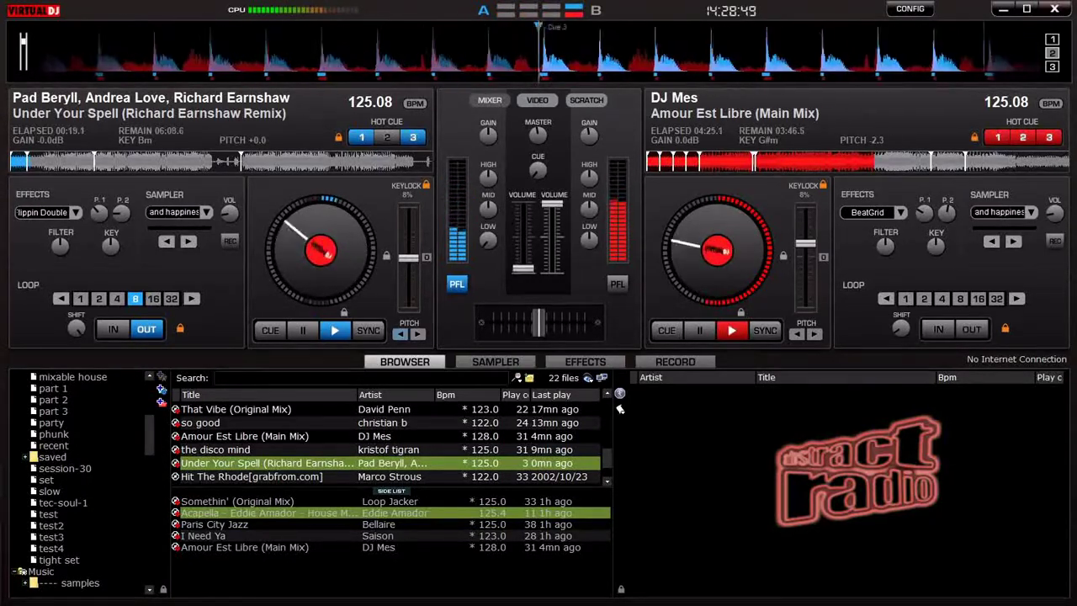
{"action": "key", "text": "3"}
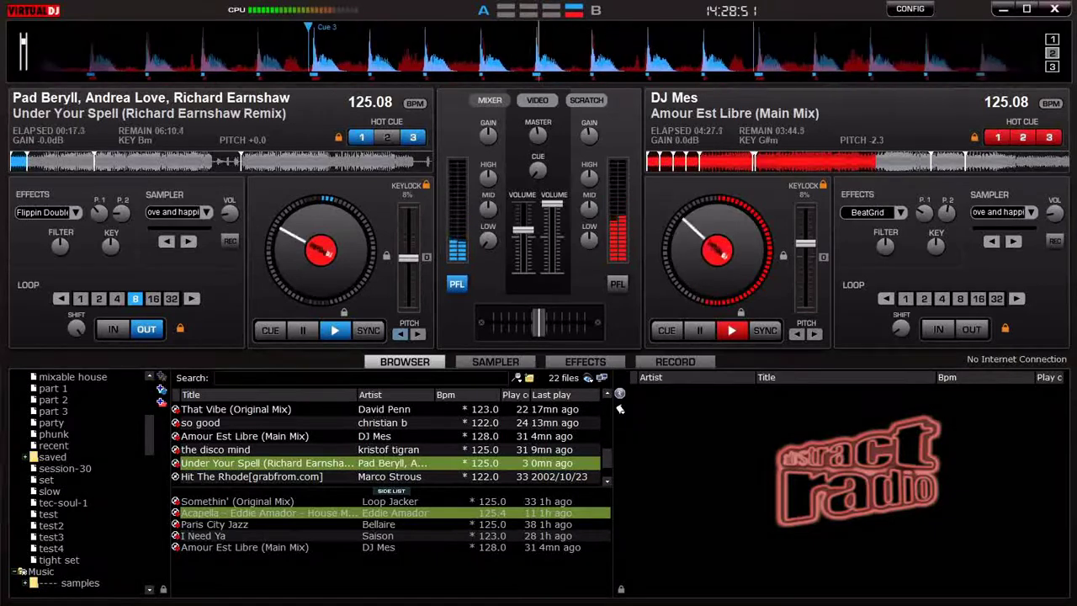
{"action": "key", "text": "3"}
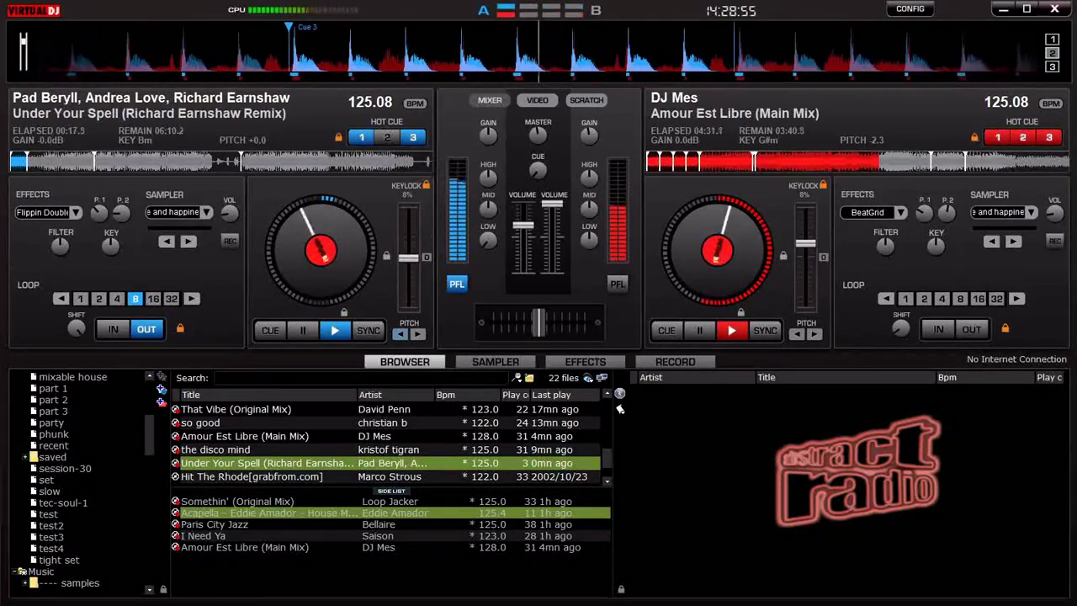
{"action": "key", "text": "3"}
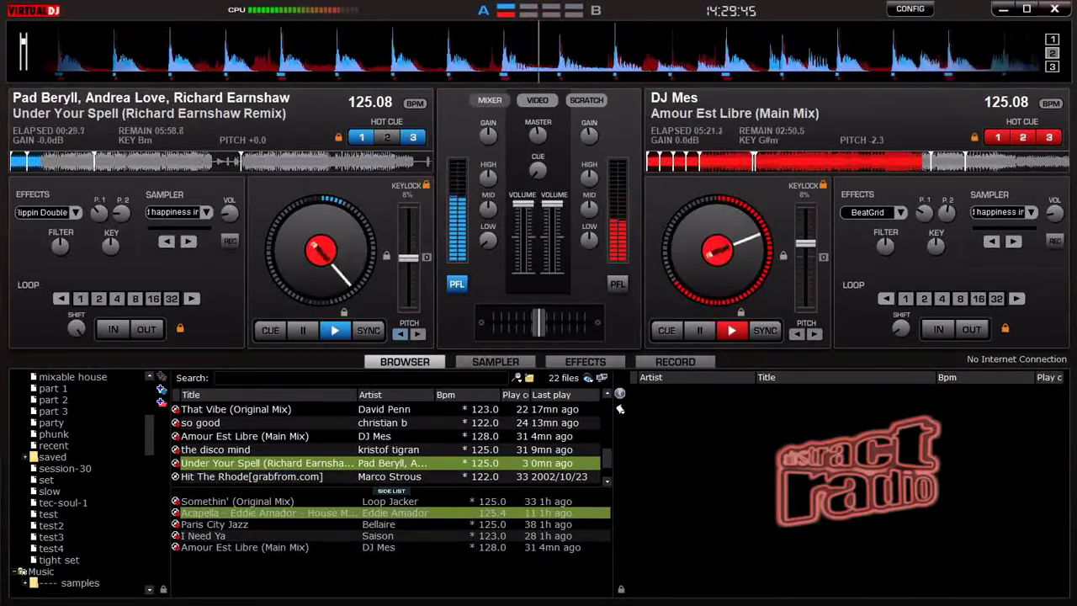
{"action": "key", "text": "i"}
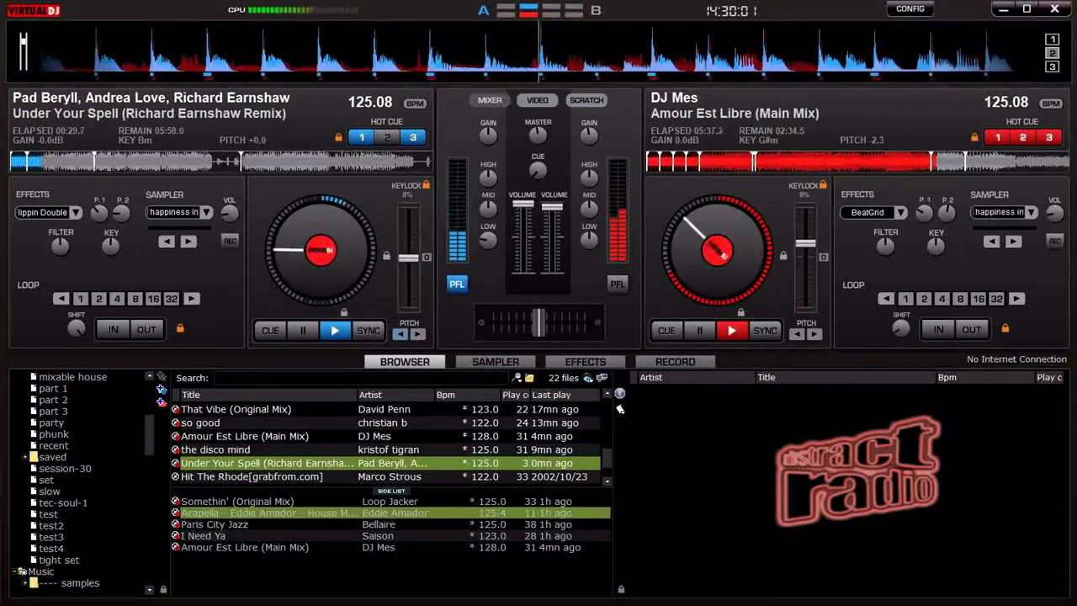
{"action": "key", "text": "3"}
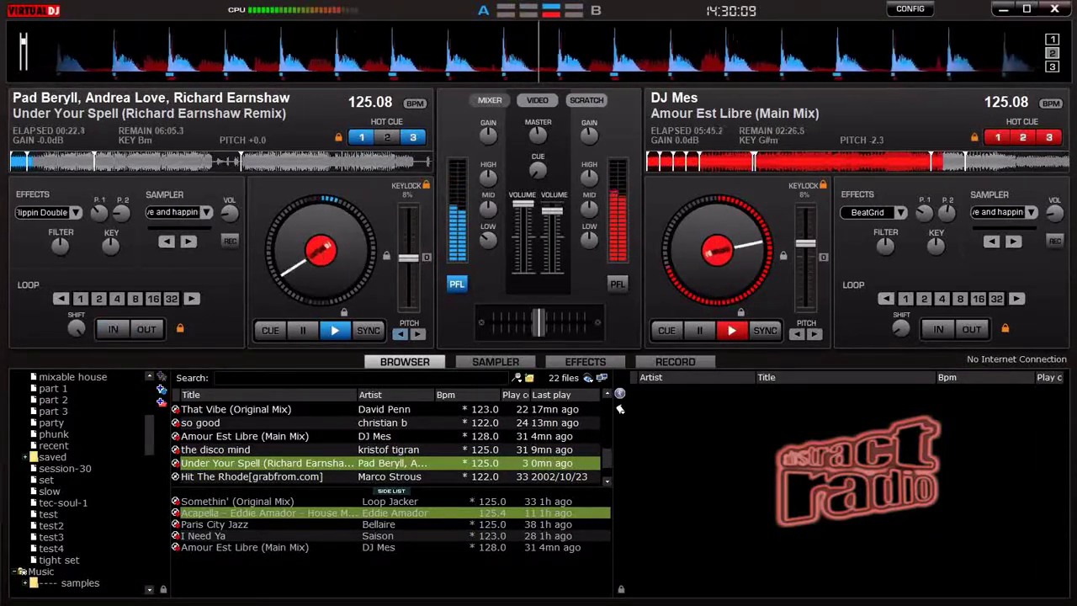
Hold Amour Est Libre on deck B in an 8-beat loop, and replace it with Hit The Rhode playing in an 8-beat loop.
{"action": "key", "text": "l"}
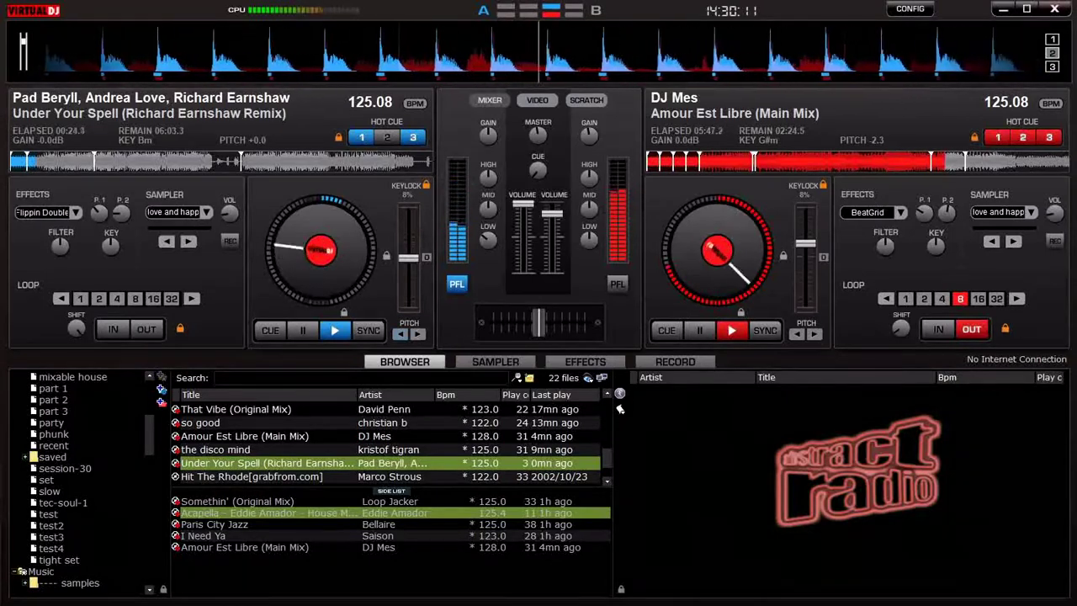
{"action": "key", "text": "Up"}
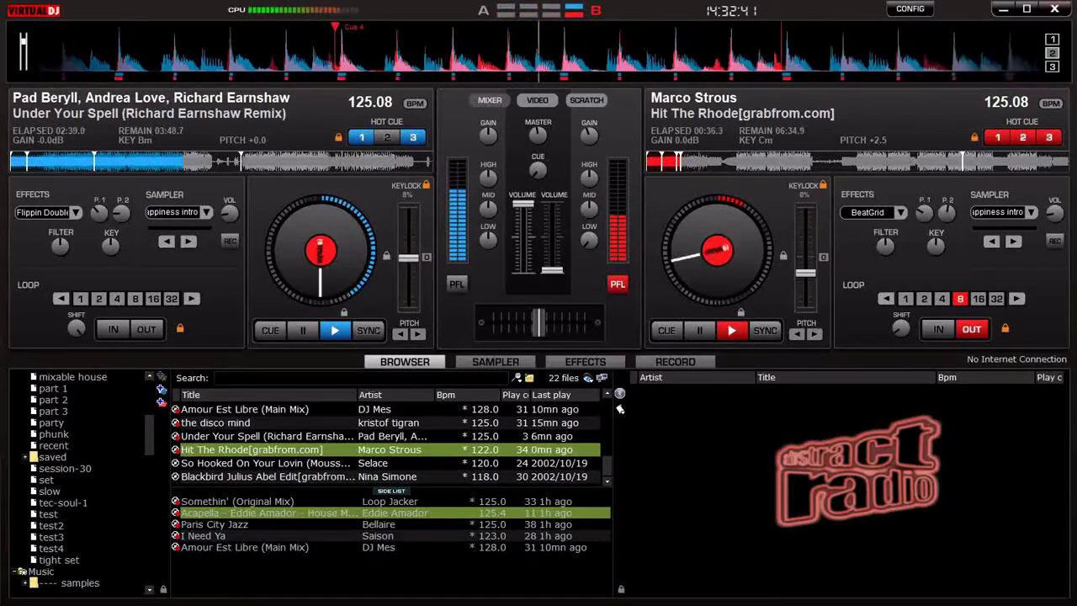
{"action": "key", "text": "Tab"}
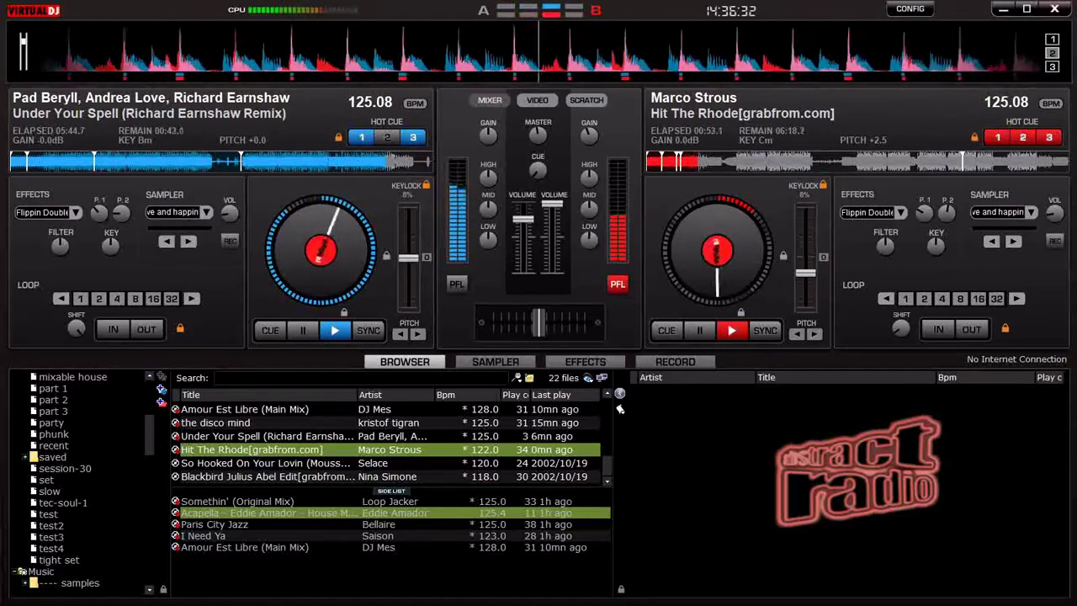
Briefly hold Hit The Rhode on deck B in an 8-beat loop before releasing it to play on.
{"action": "key", "text": "l"}
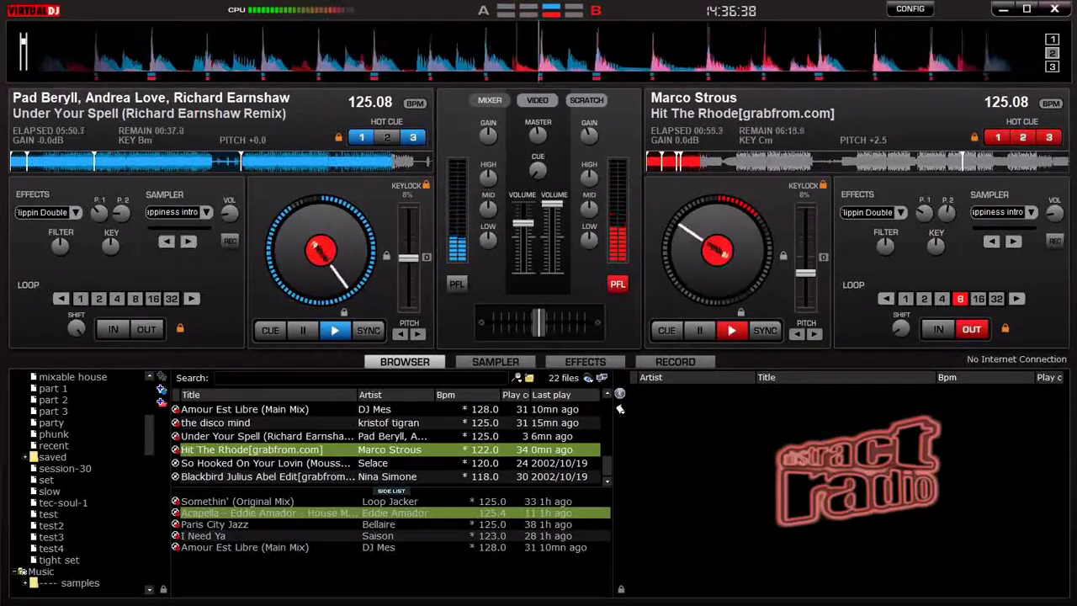
{"action": "key", "text": "l"}
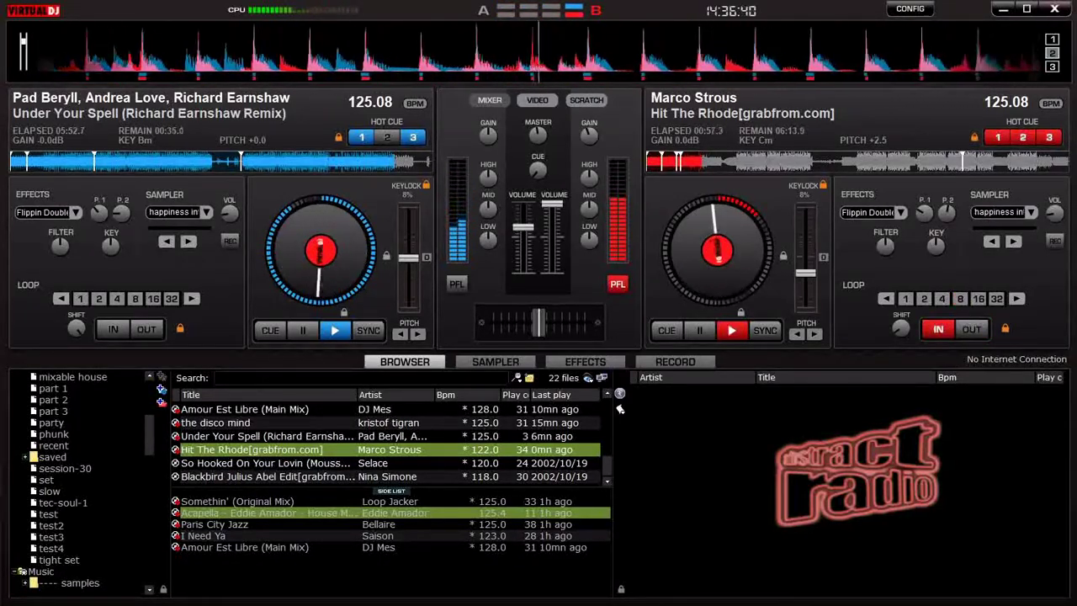
{"action": "key", "text": "l"}
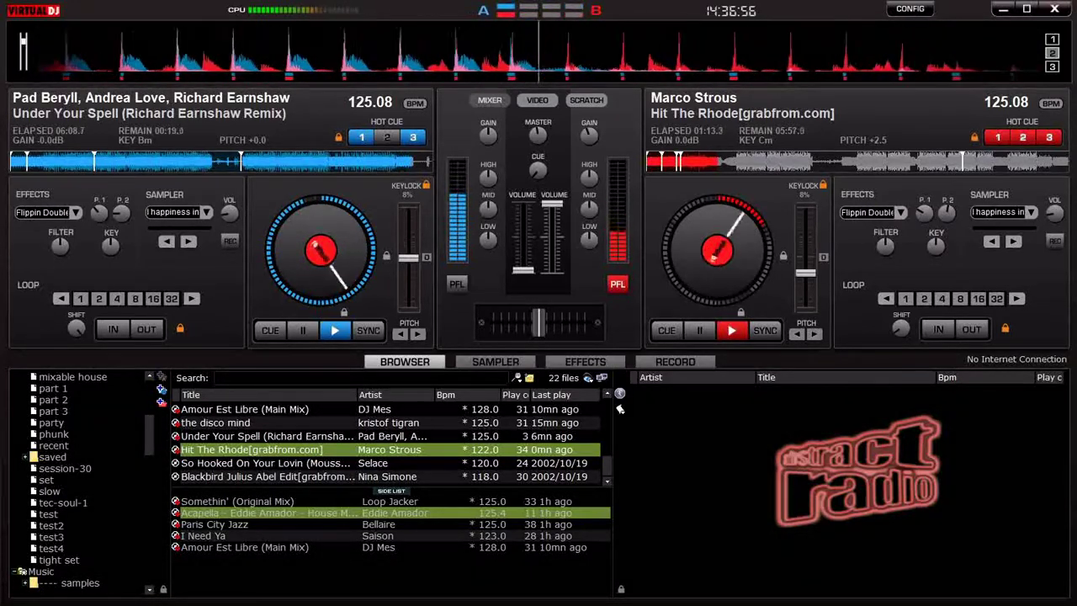
Load So Hooked On Your Lovin by Selace onto deck A and play it in an 8-beat loop from cue point 3.
{"action": "key", "text": "Down"}
{"action": "key", "text": "Left"}
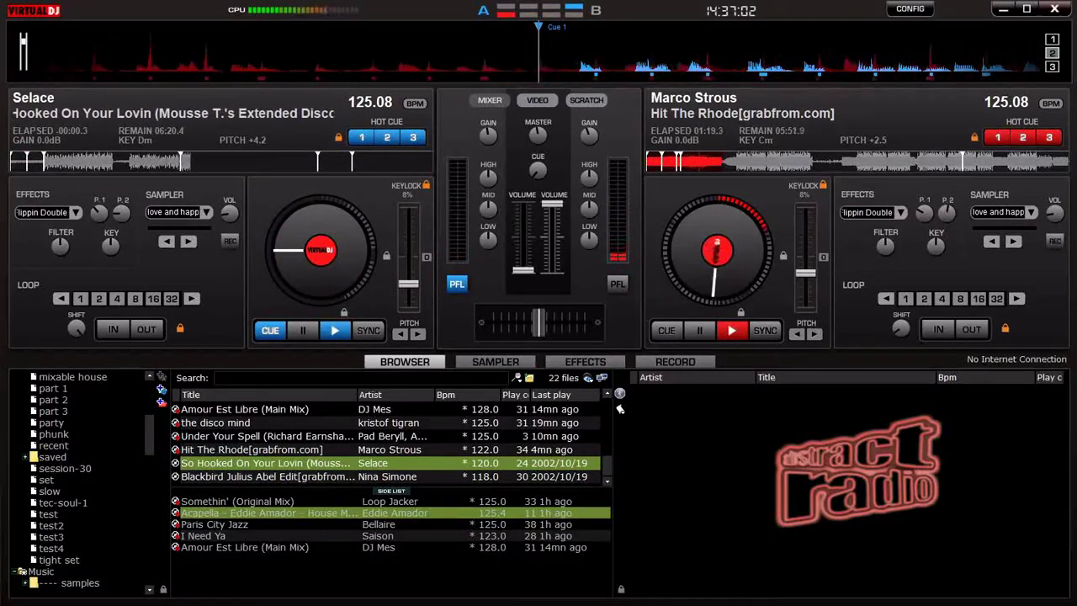
{"action": "key", "text": "3"}
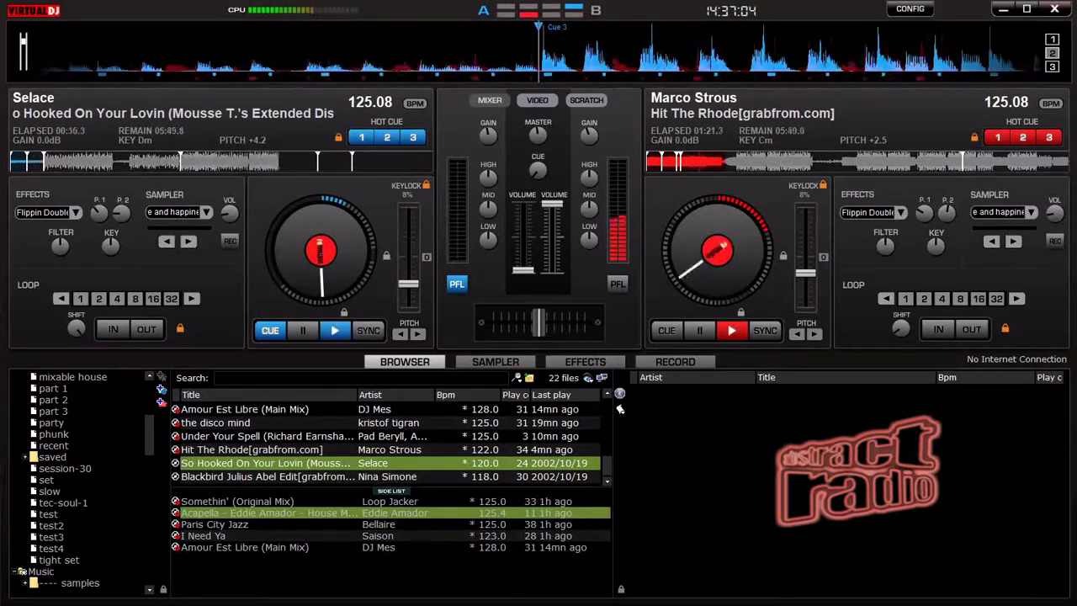
{"action": "key", "text": "l"}
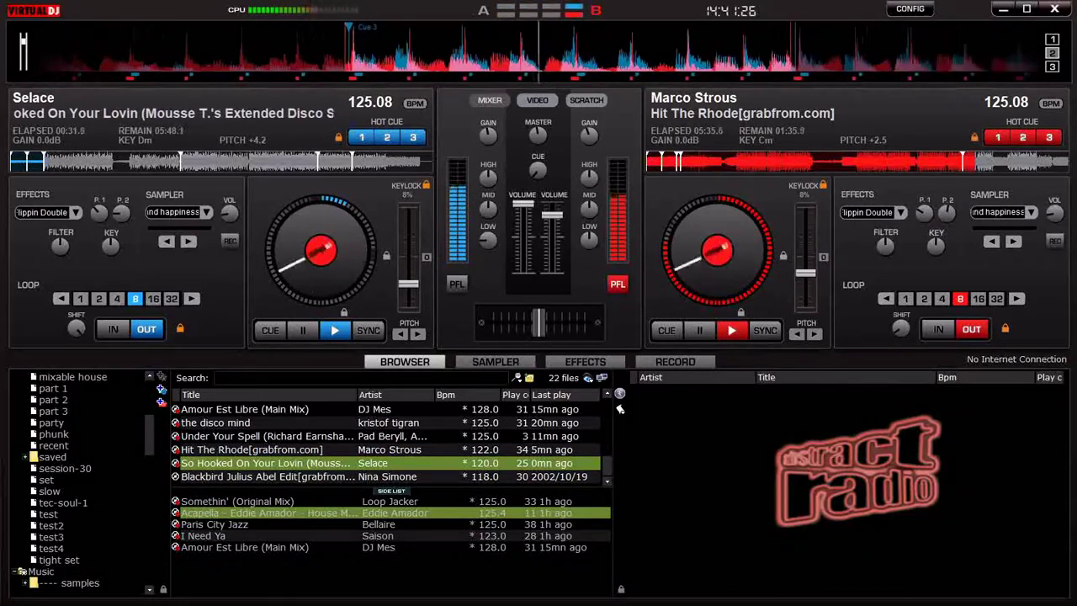
Load Blackbird Julius Abel Edit by Nina Simone onto deck B and start it in an 8-beat loop from cue point 4.
{"action": "key", "text": "Tab"}
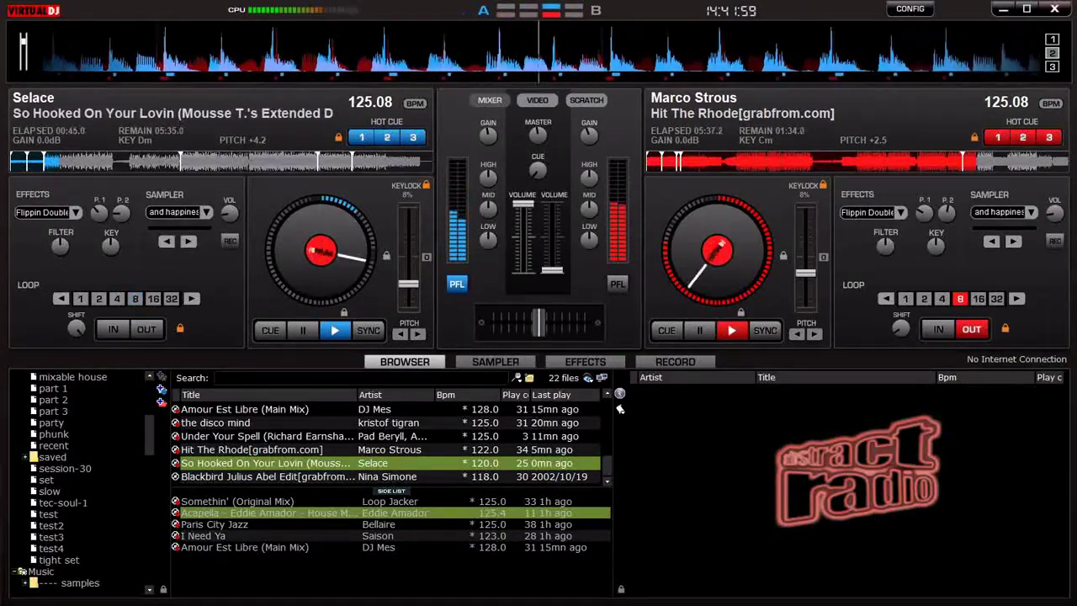
{"action": "key", "text": "Down"}
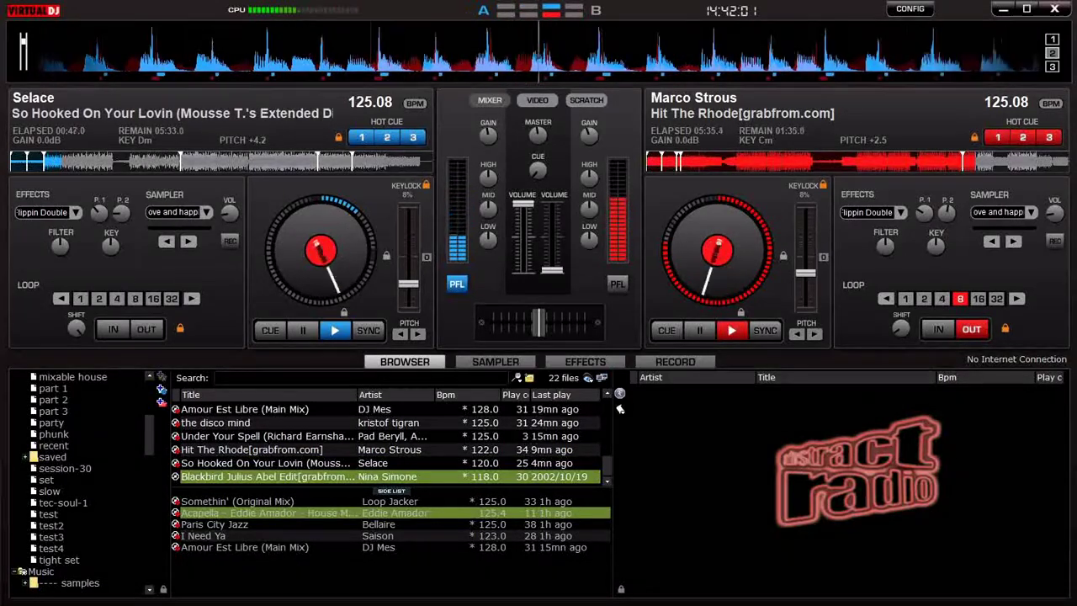
{"action": "key", "text": "Right"}
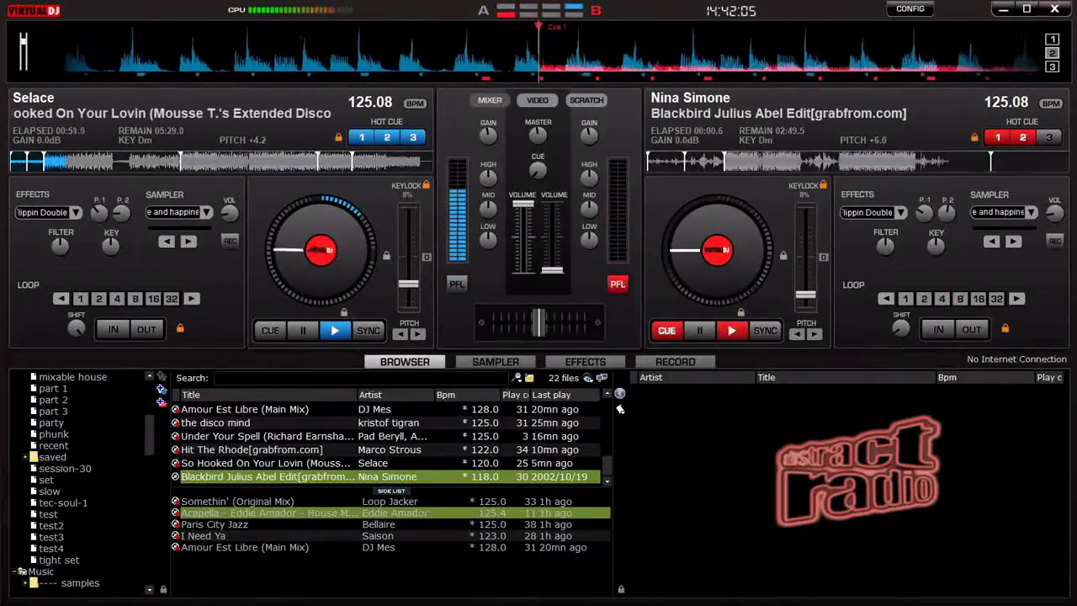
{"action": "key", "text": "space"}
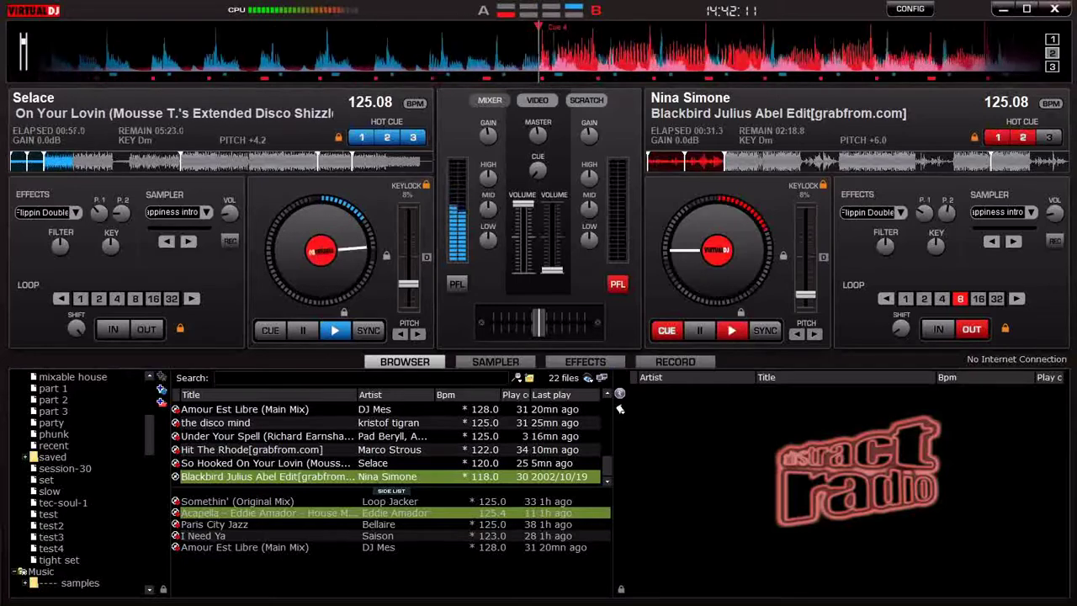
{"action": "key", "text": "space"}
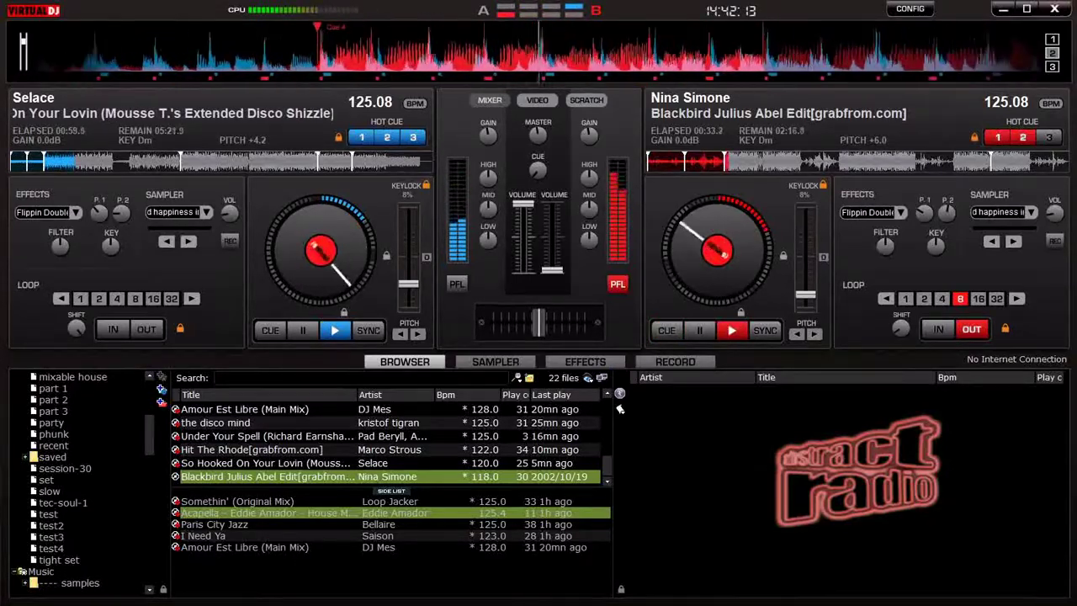